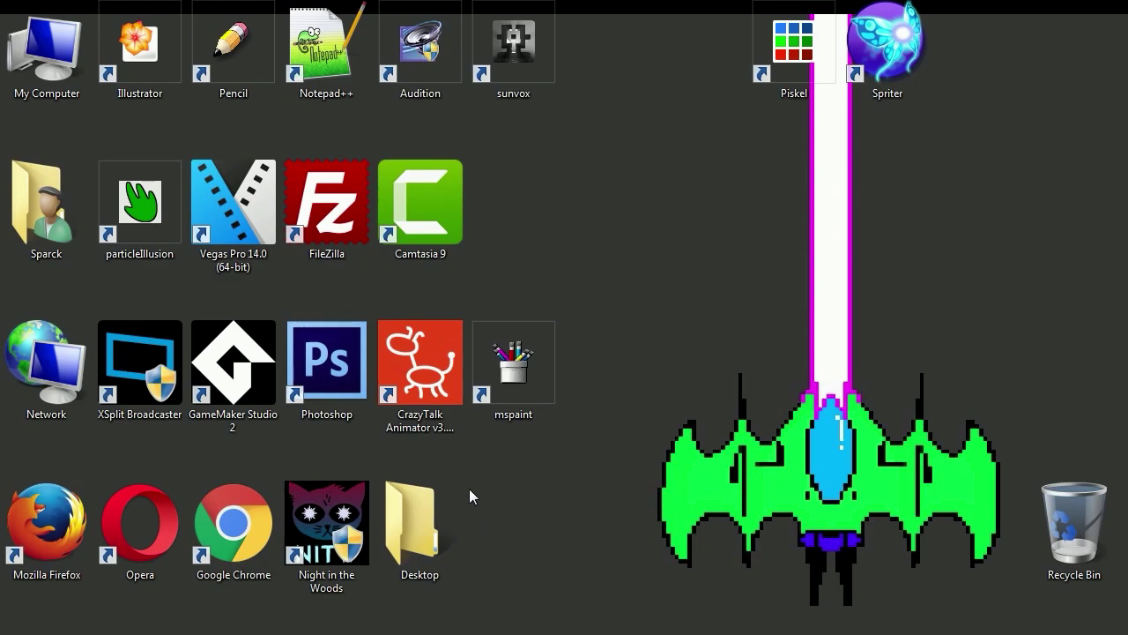
Launch Firefox and search Google for 'pivot animator'
left_click(438, 392)
left_click(523, 482)
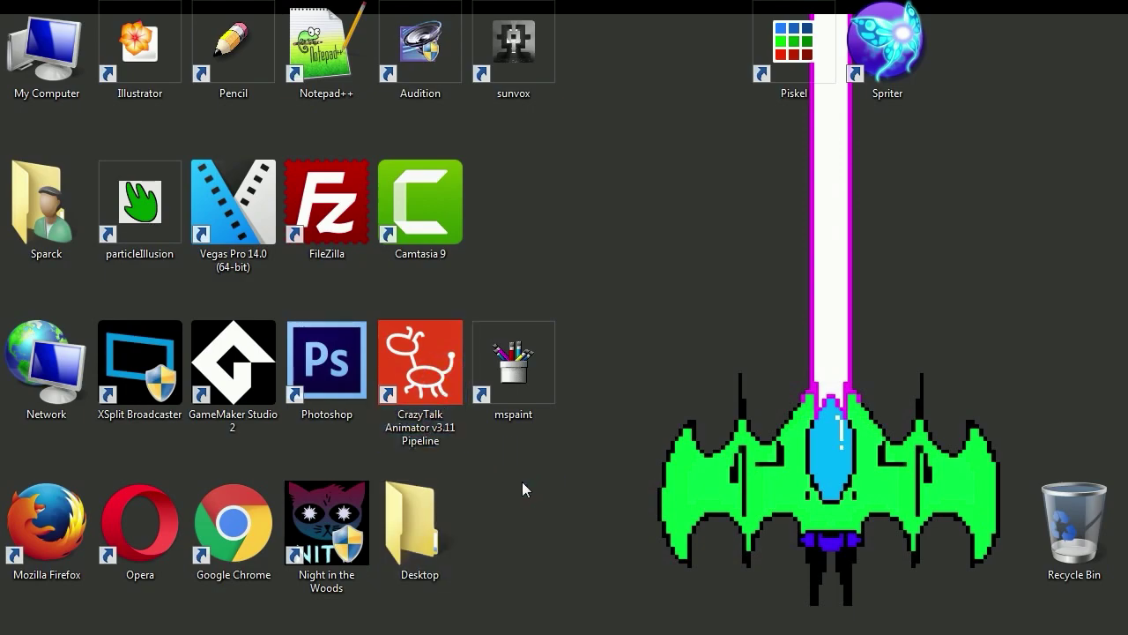
double_click(59, 529)
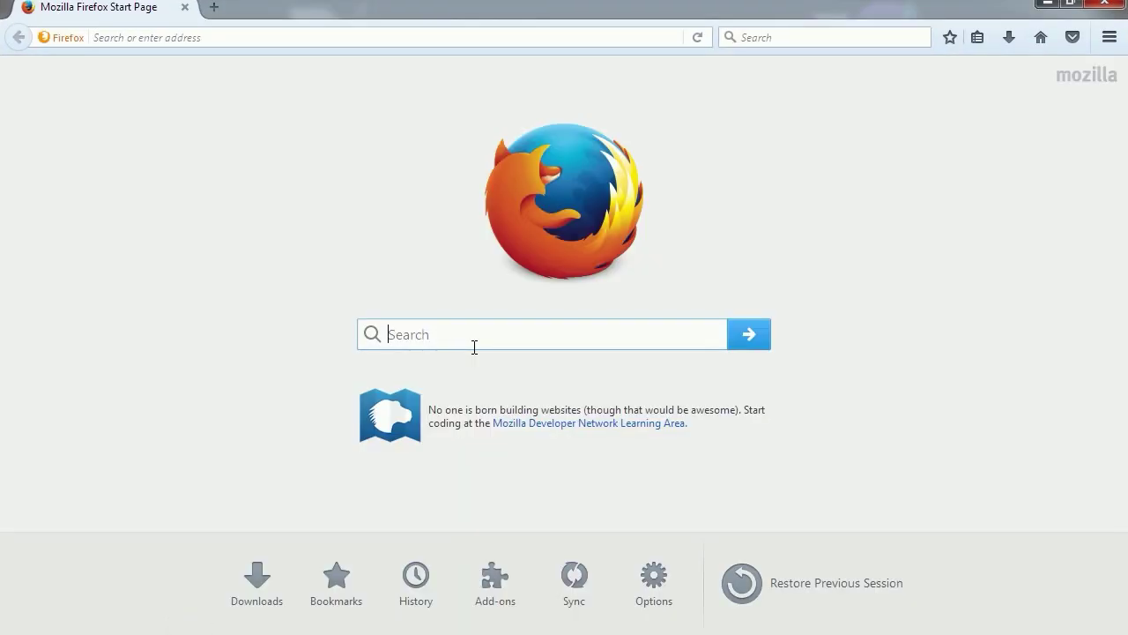
type("pivbo")
key("BackSpace")
key("BackSpace")
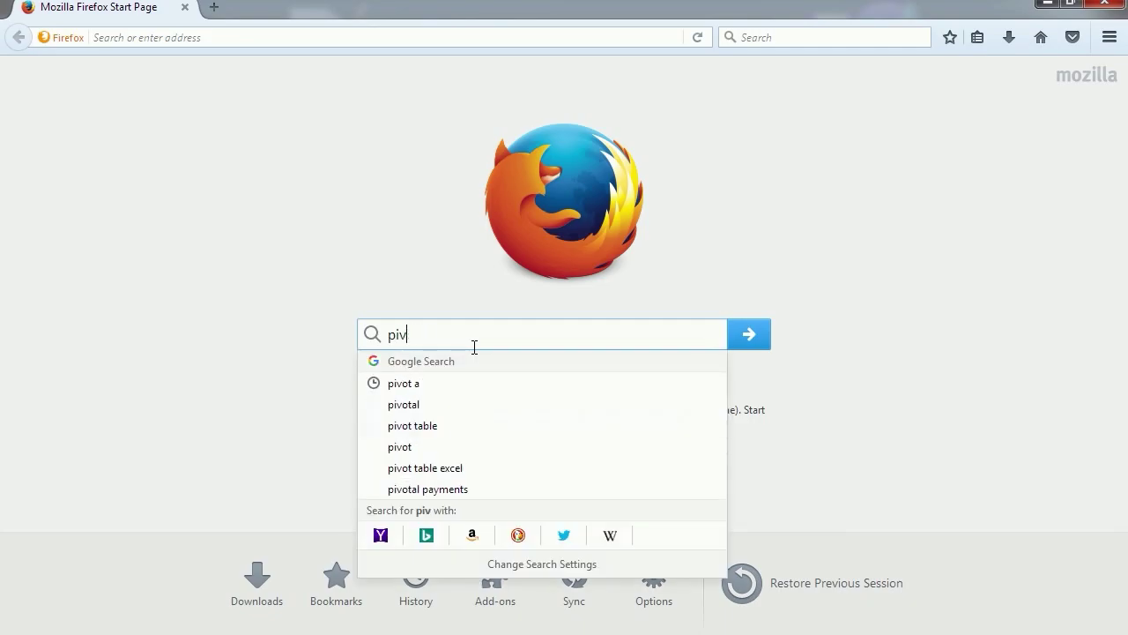
type("ot ani")
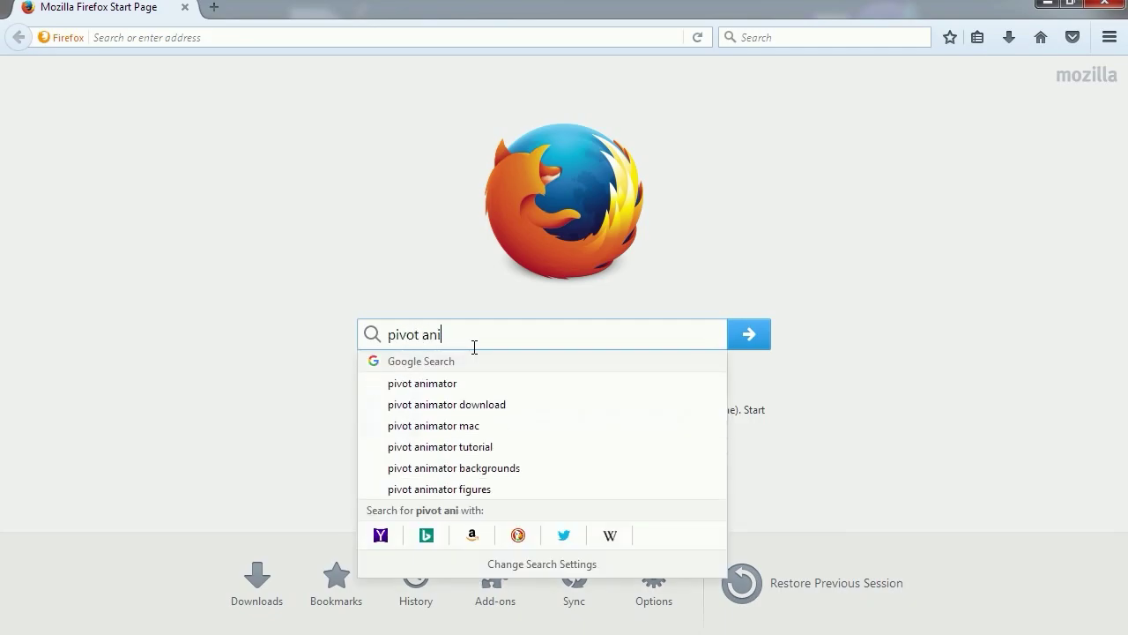
left_click(458, 385)
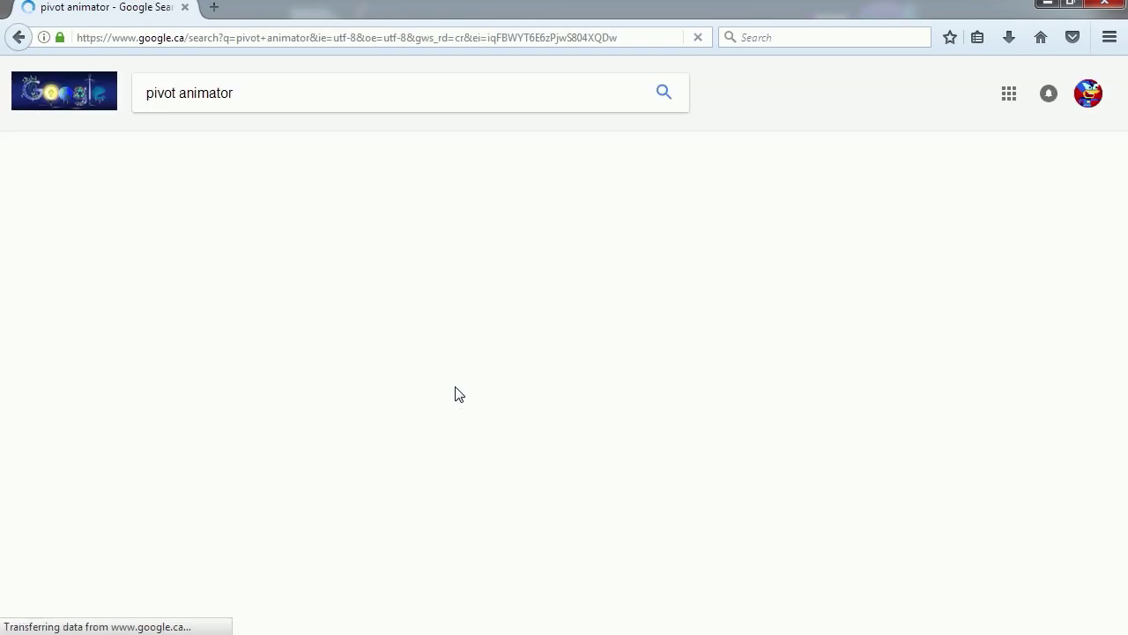
Open pivotanimator.net, browse its feature slideshow, and go to the download page
left_click(227, 220)
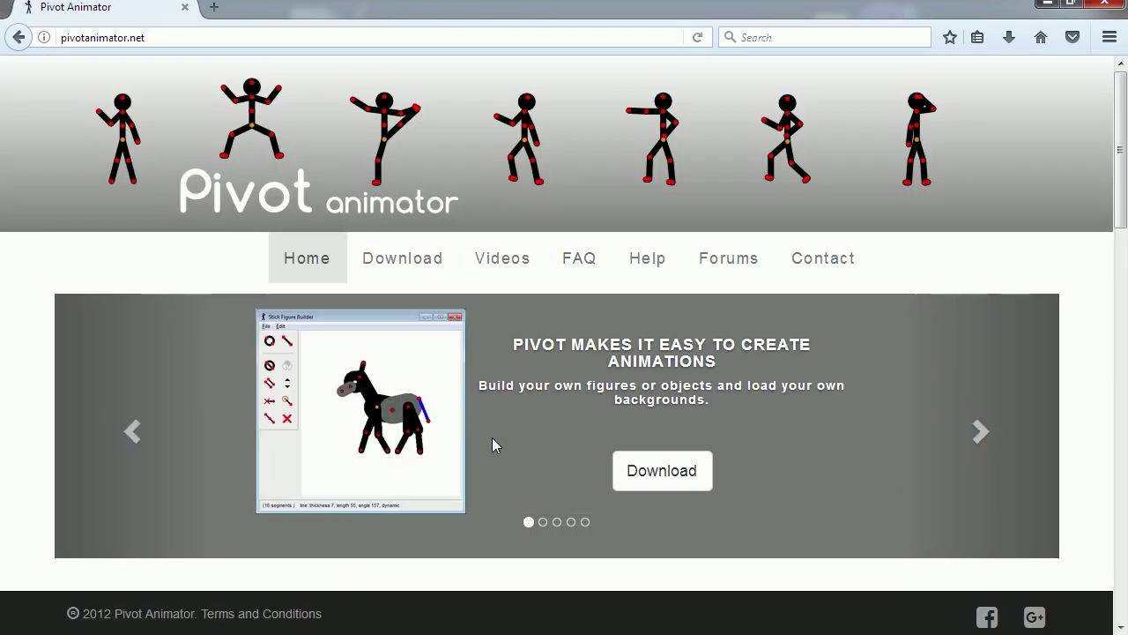
left_click(980, 430)
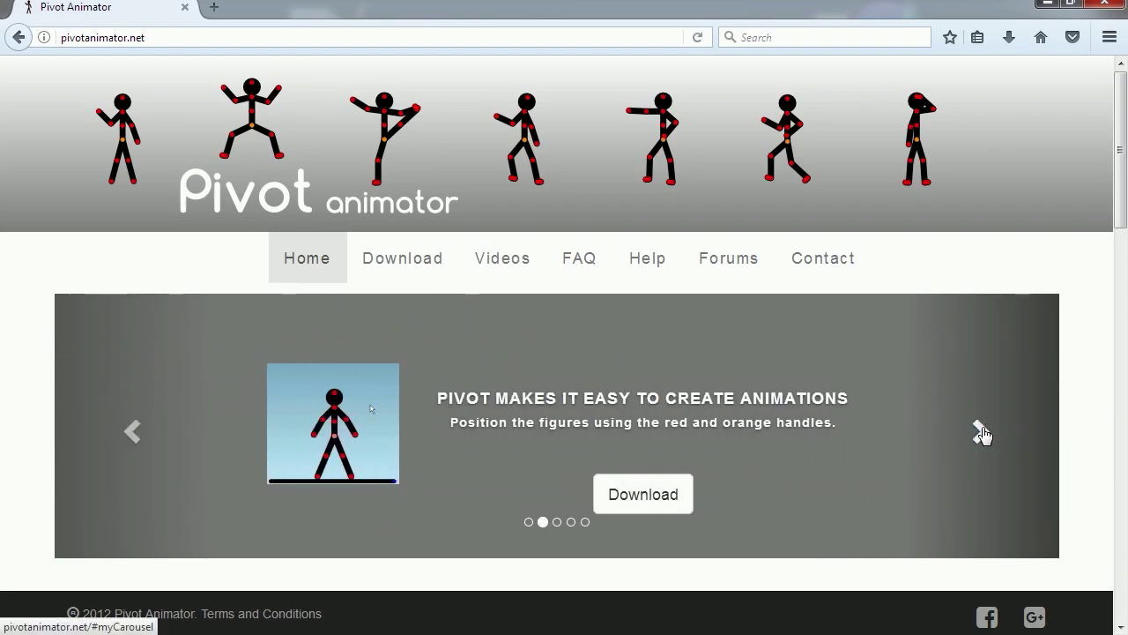
left_click(981, 432)
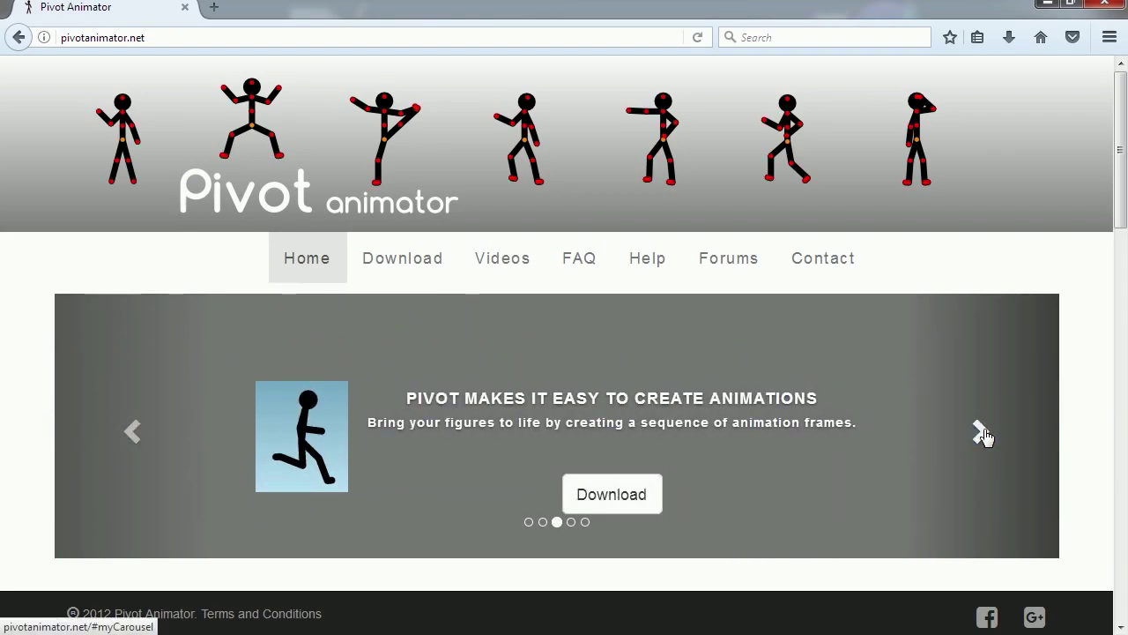
left_click(981, 432)
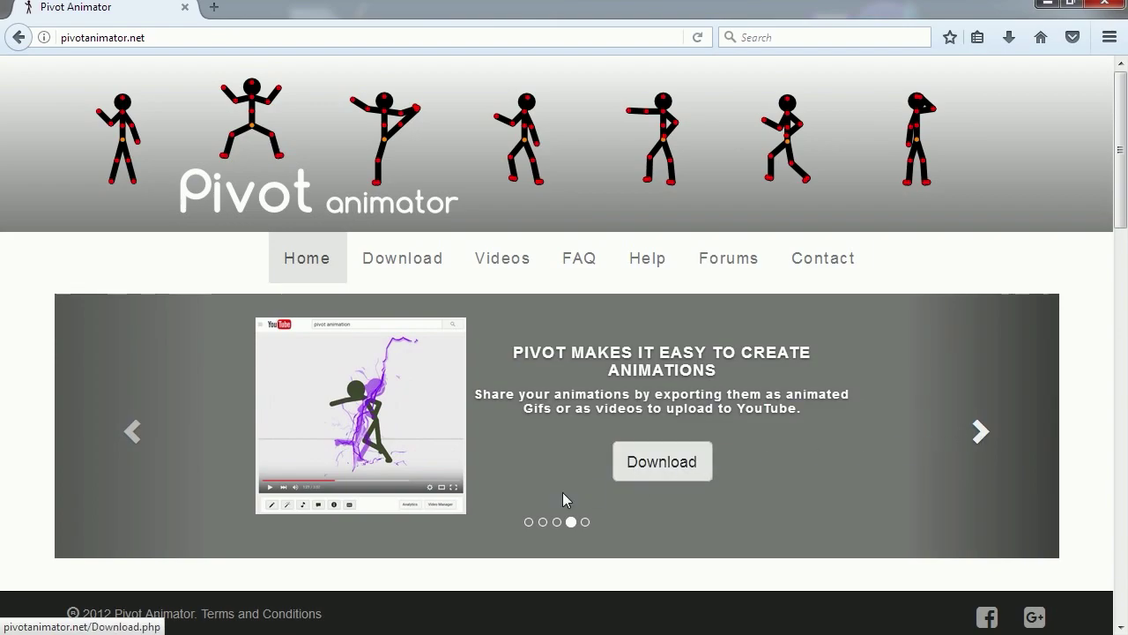
left_click(132, 430)
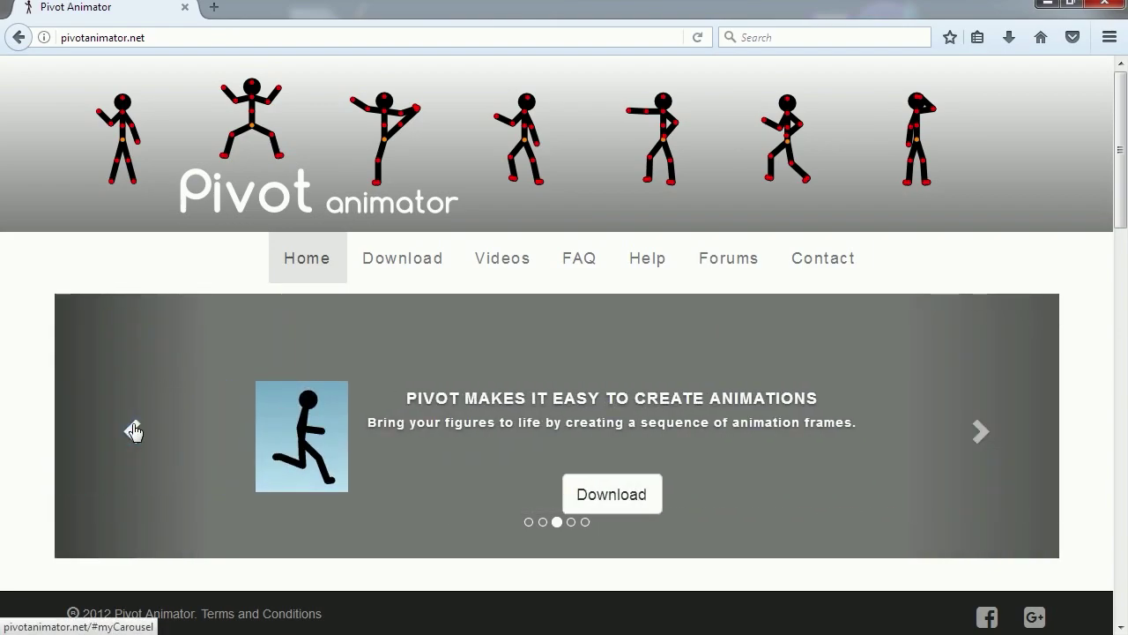
left_click(132, 430)
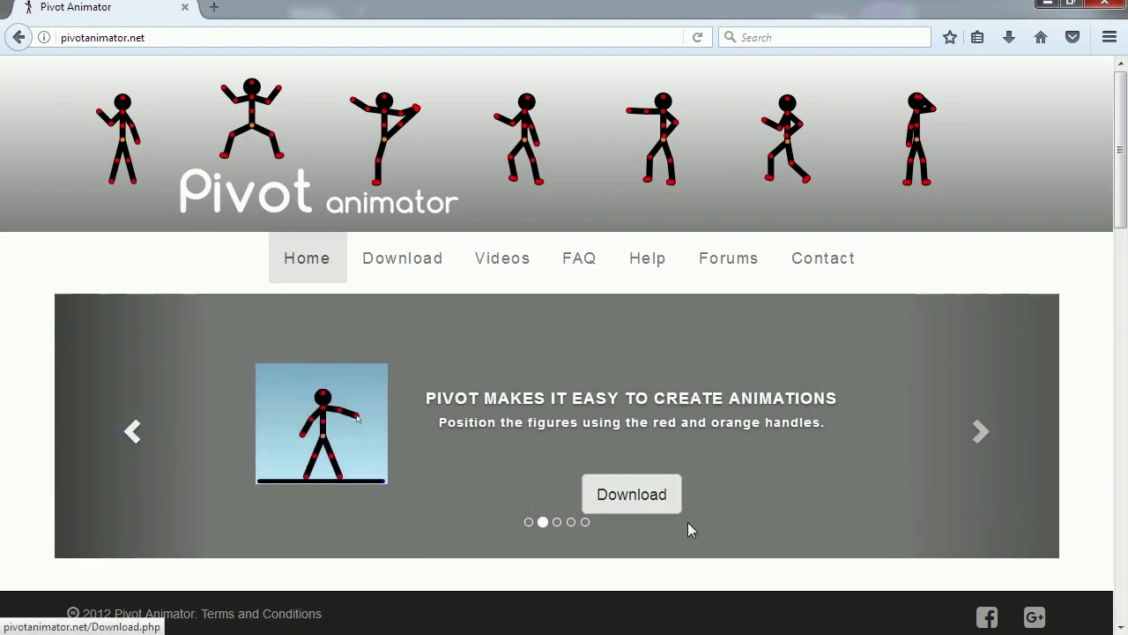
left_click(646, 505)
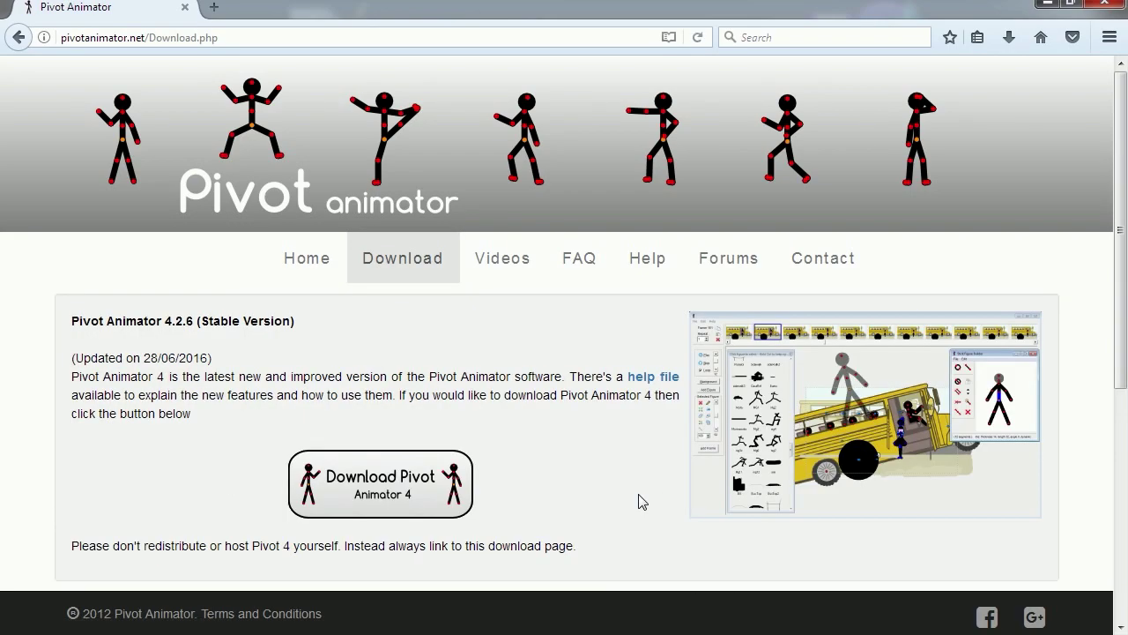
Download and save the Pivot Animator 4 installer, then run it from Downloads with permission
left_click(379, 476)
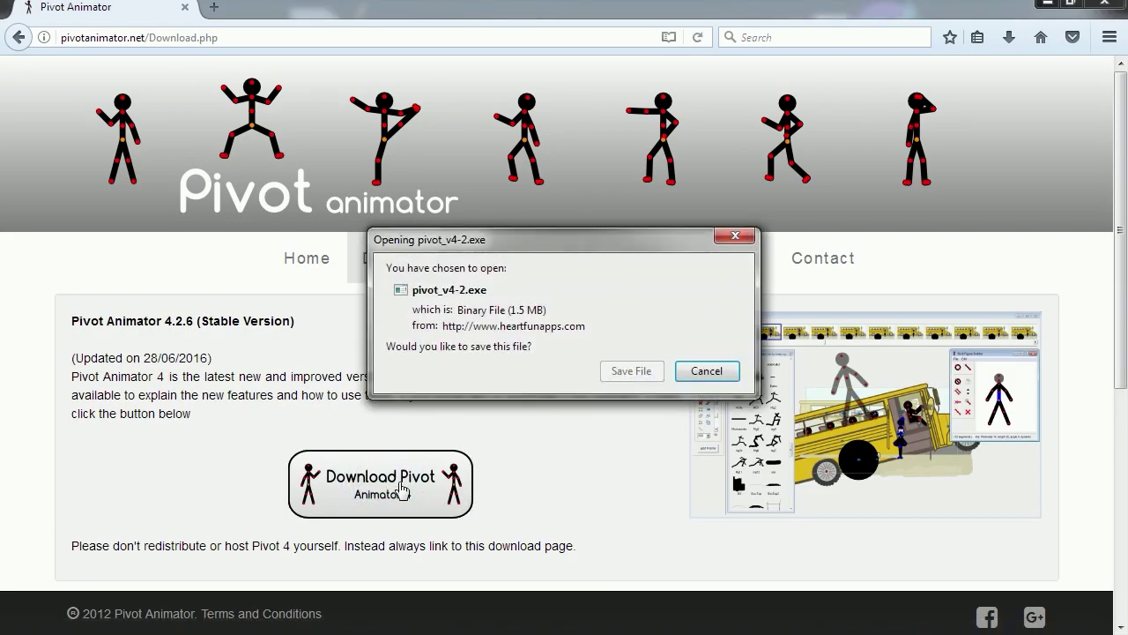
left_click(633, 374)
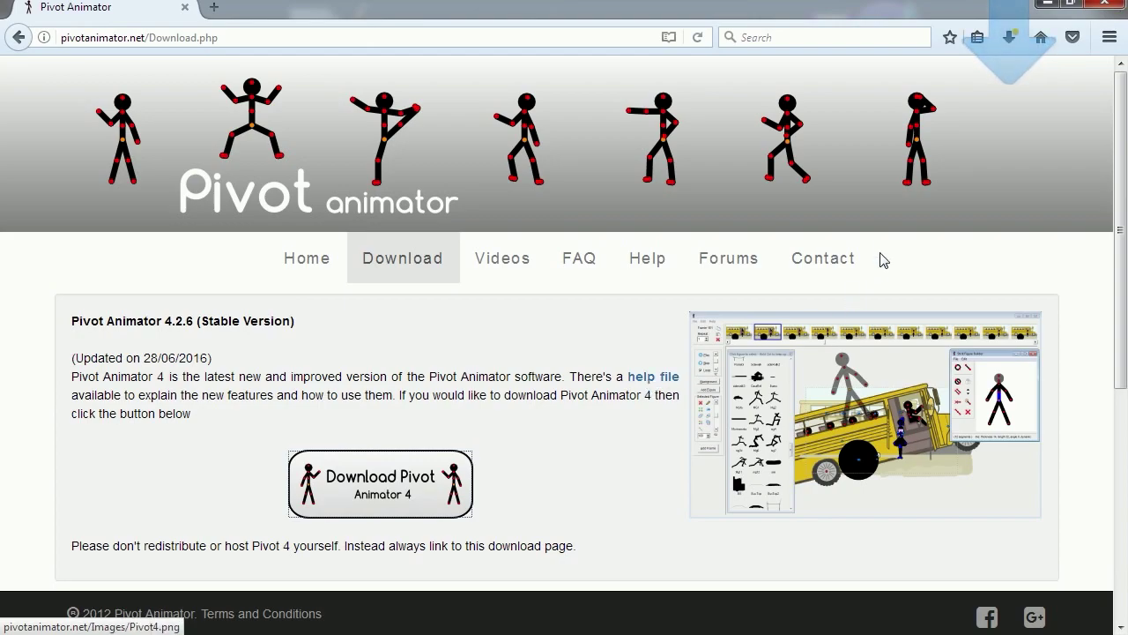
left_click(1009, 37)
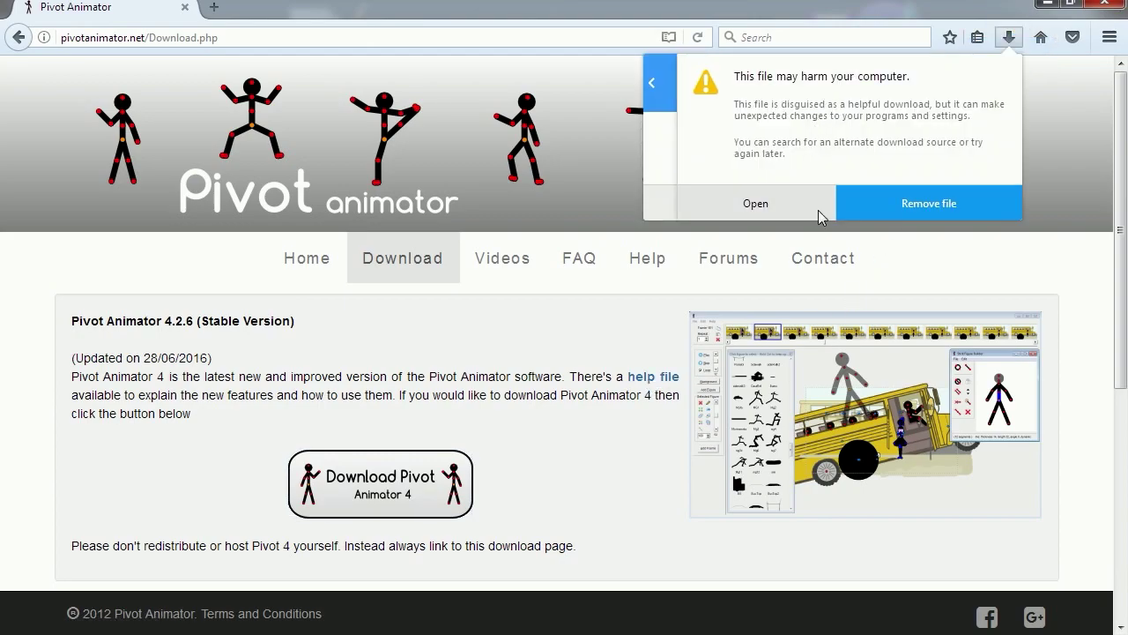
left_click(776, 202)
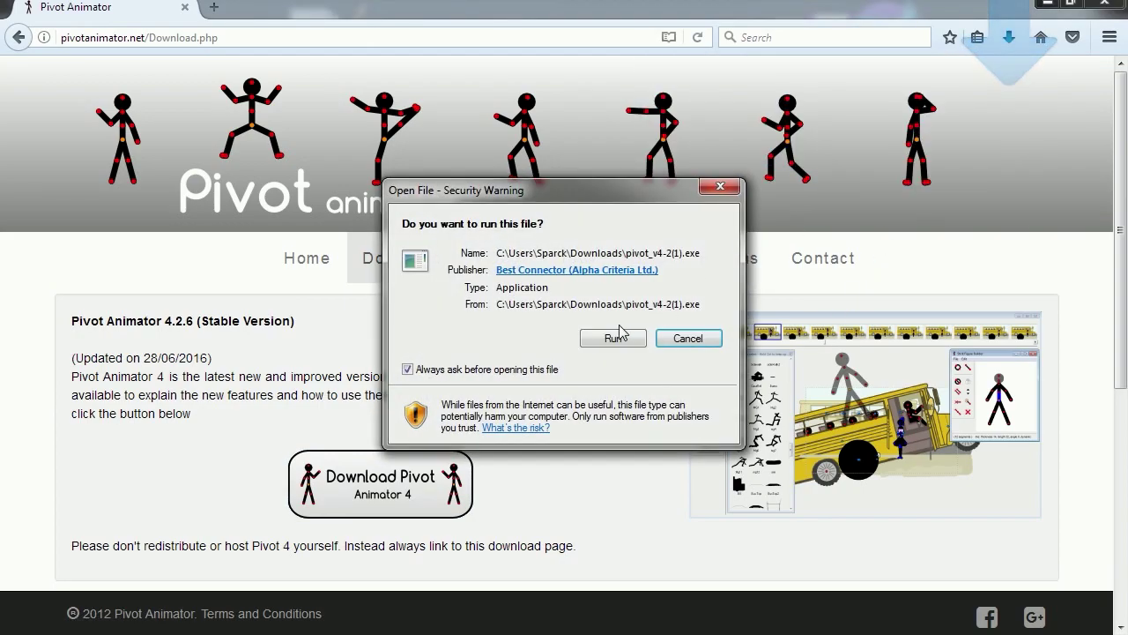
left_click(610, 340)
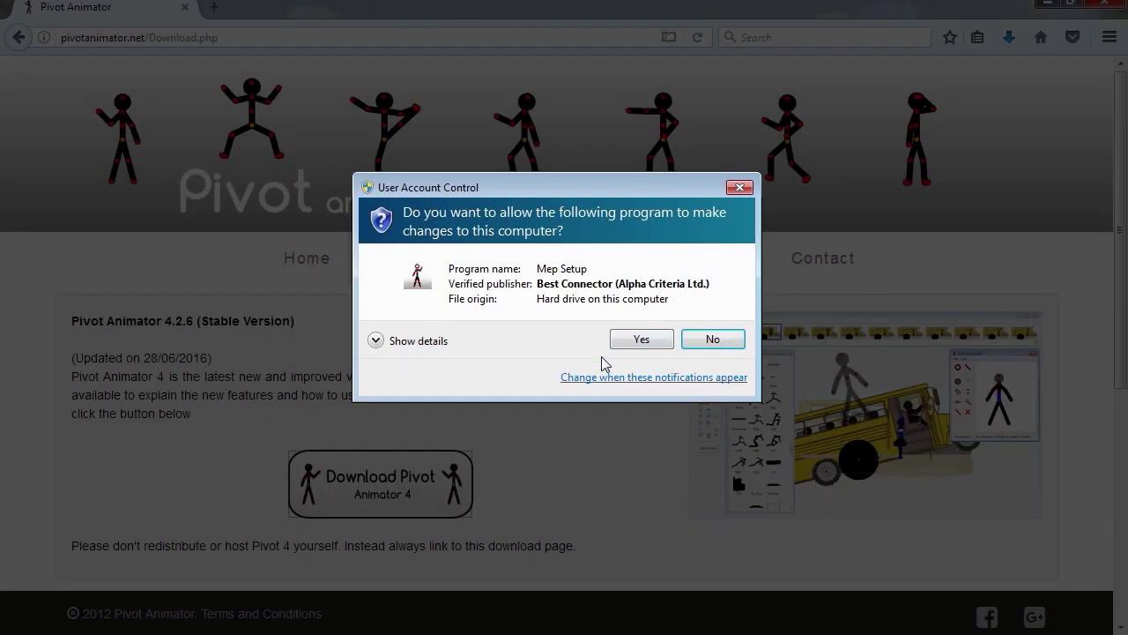
left_click(646, 342)
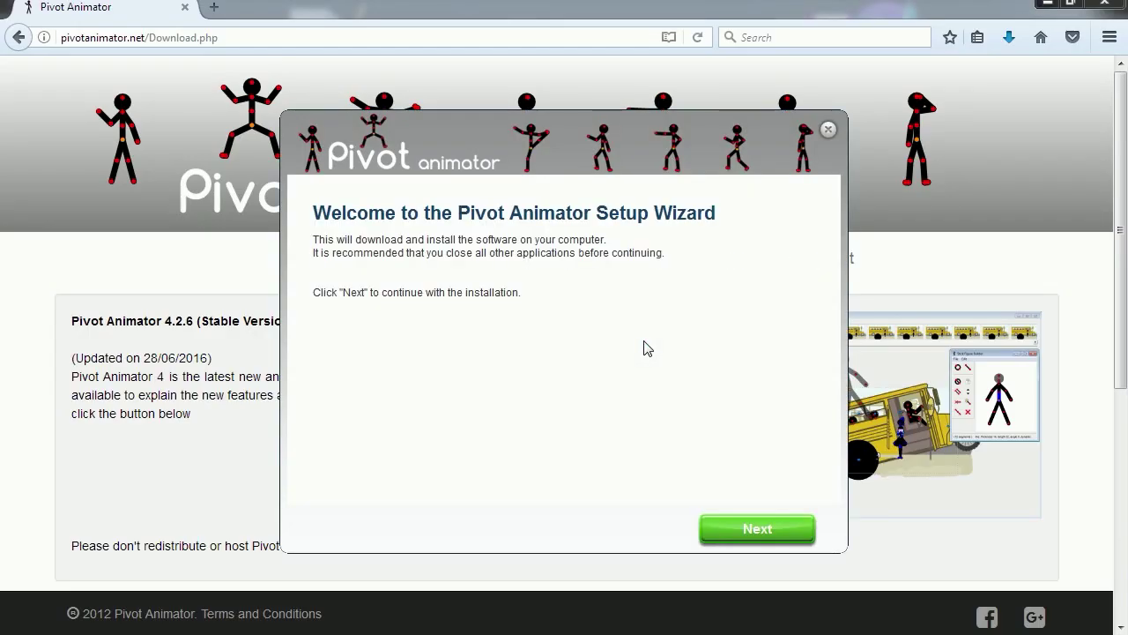
Complete setup, accepting the licence and declining the PremierOpinion, ByteFence and Yahoo offers
left_click(737, 529)
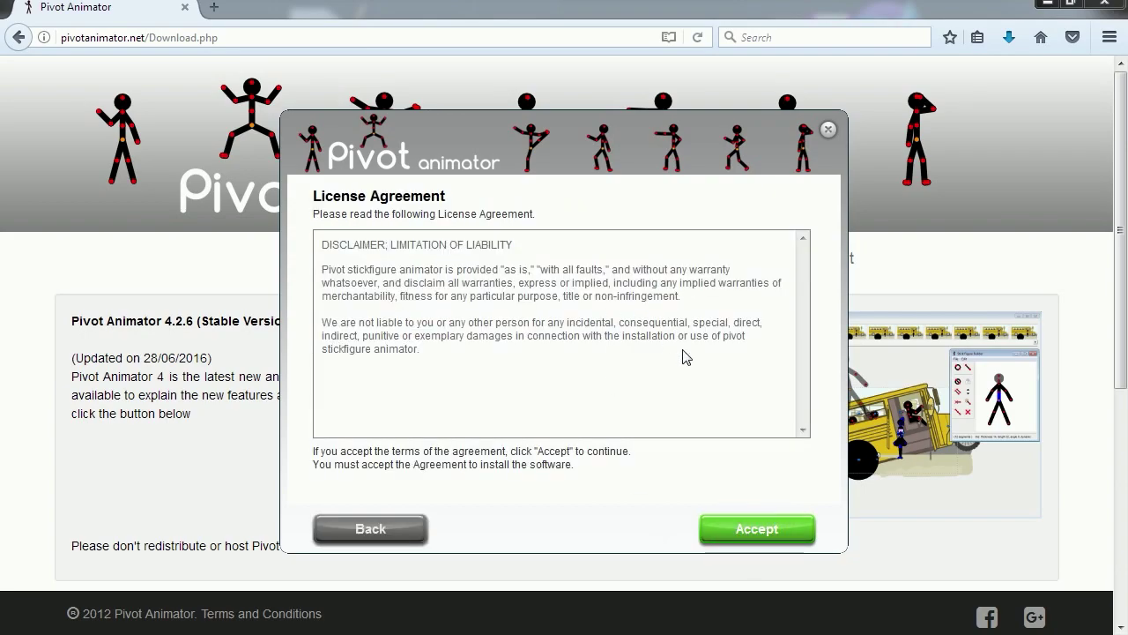
left_click(756, 529)
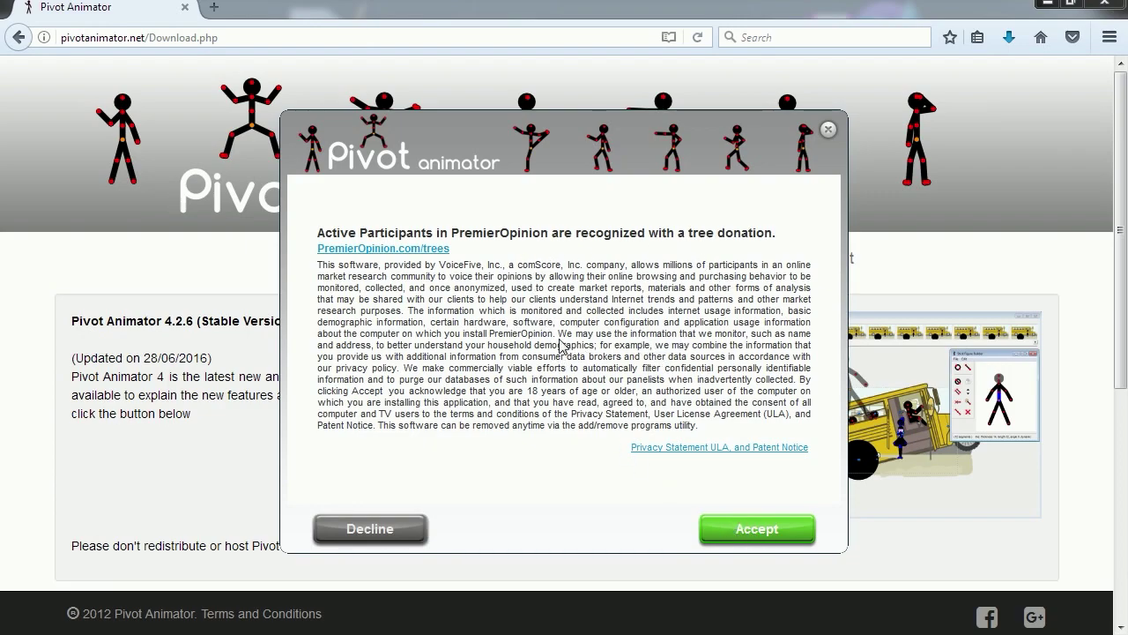
left_click(411, 534)
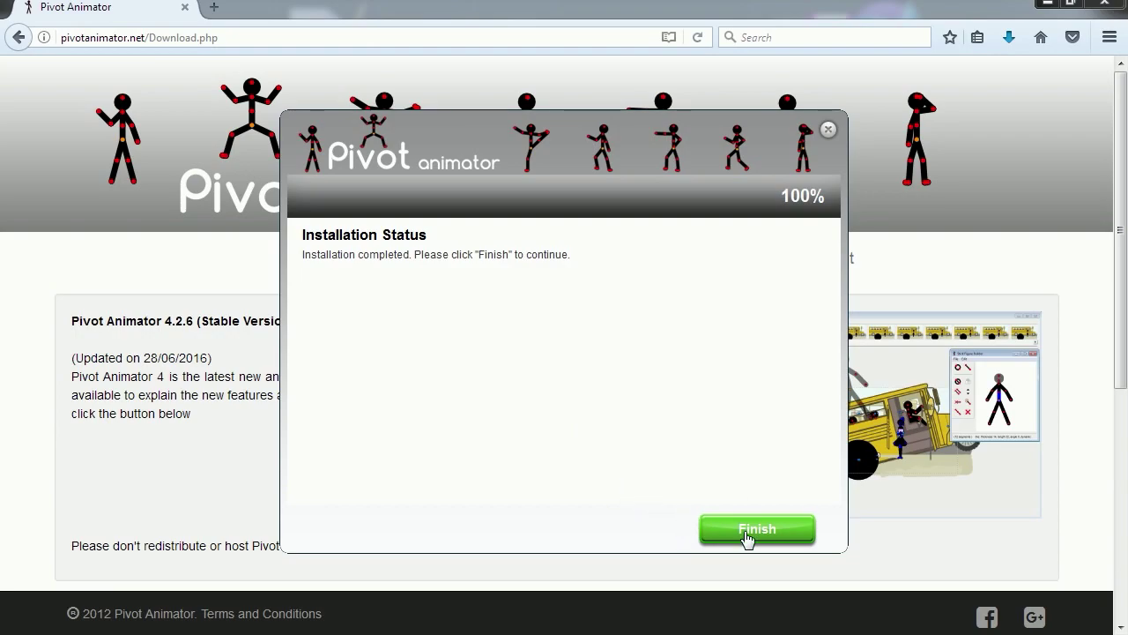
left_click(745, 533)
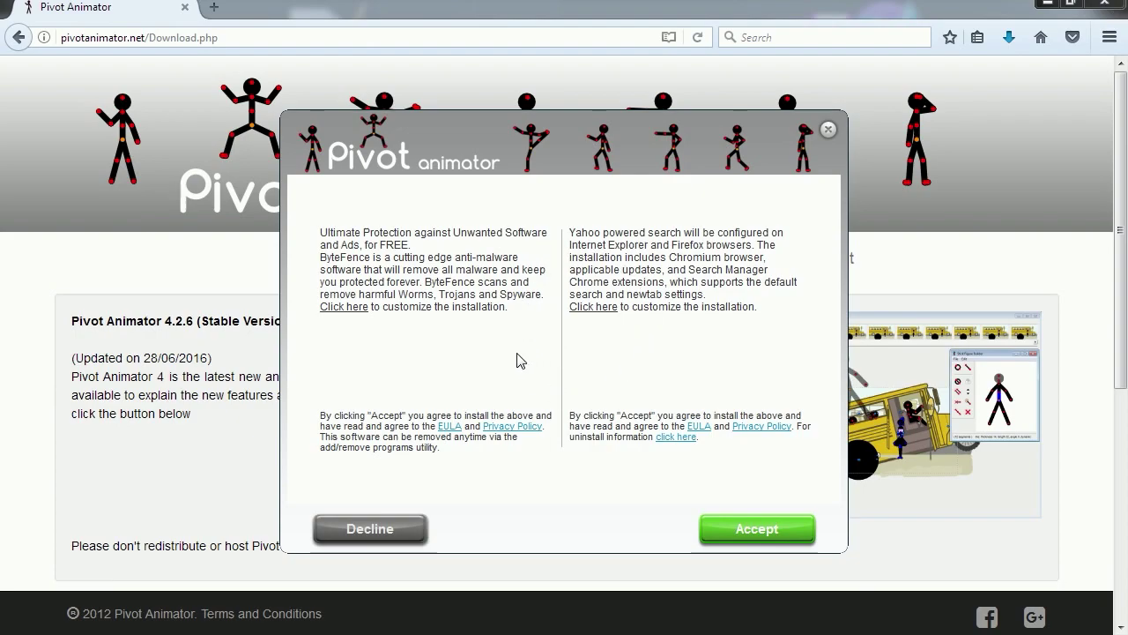
left_click(379, 531)
Close the installer, minimise Firefox, arrange Pivot Animator, and drag the figure to the canvas's left
left_click(708, 536)
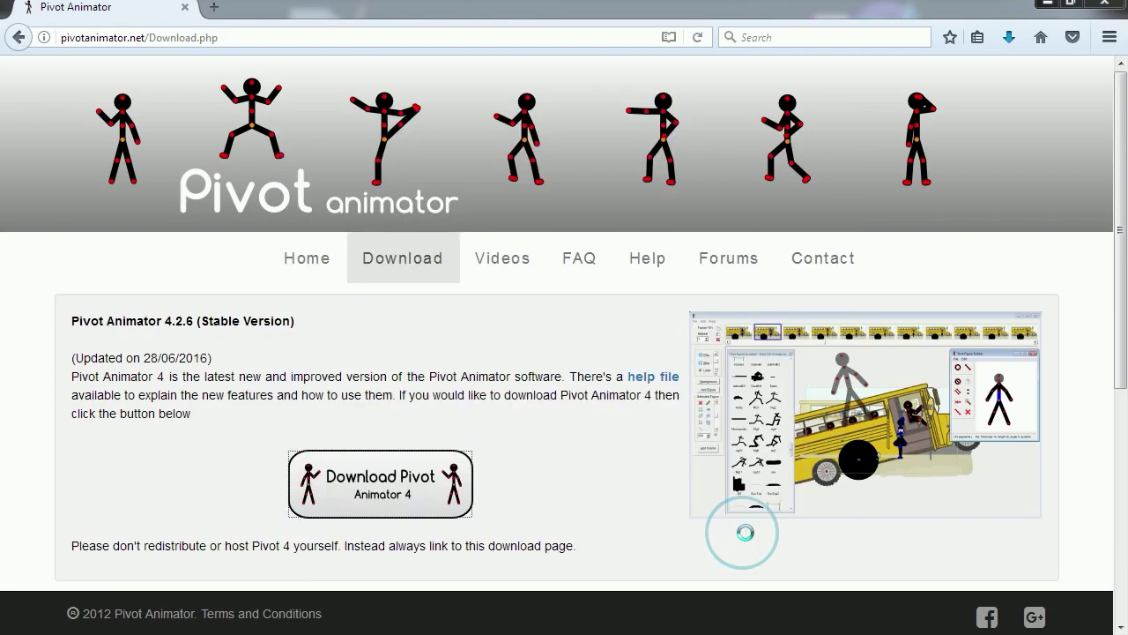
left_click_drag(640, 84, 620, 43)
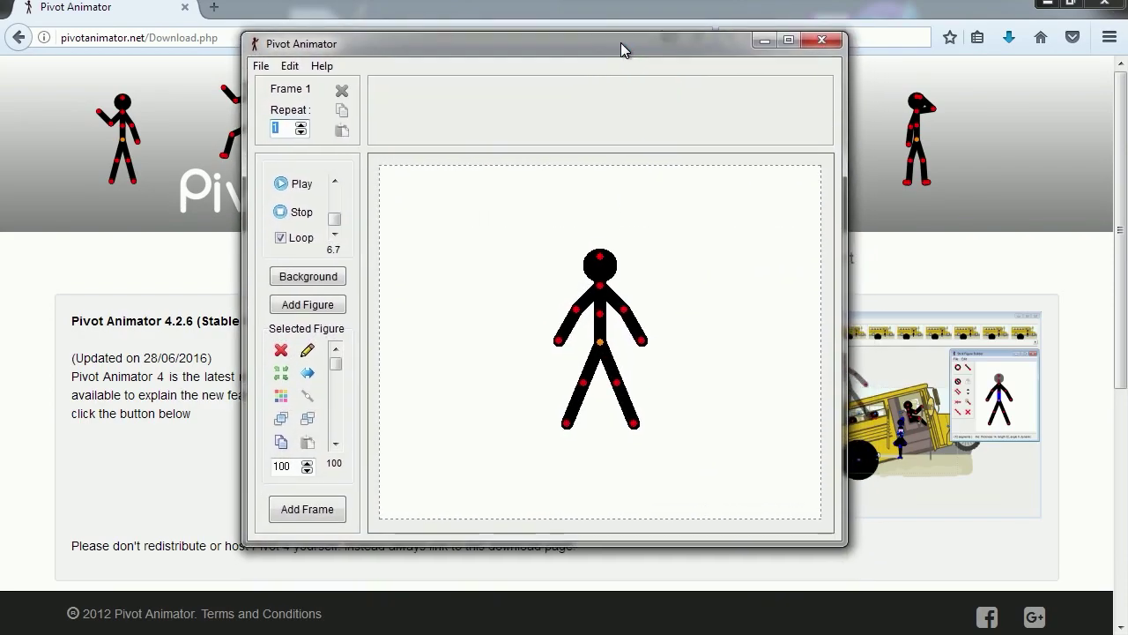
left_click(1049, 4)
left_click_drag(588, 44, 603, 69)
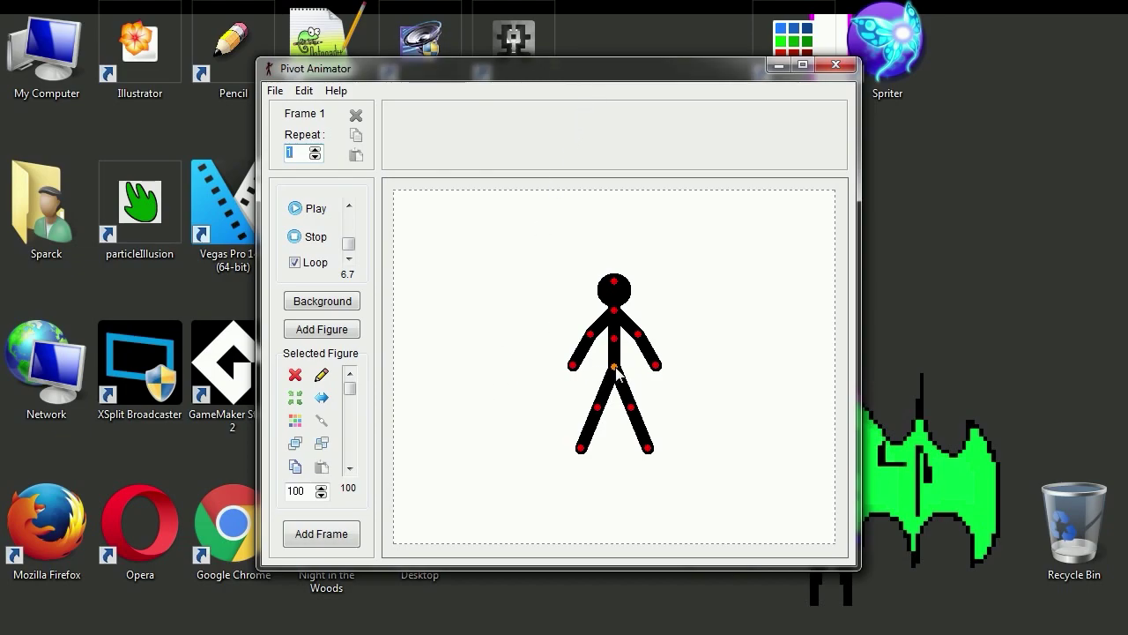
left_click_drag(614, 368, 482, 361)
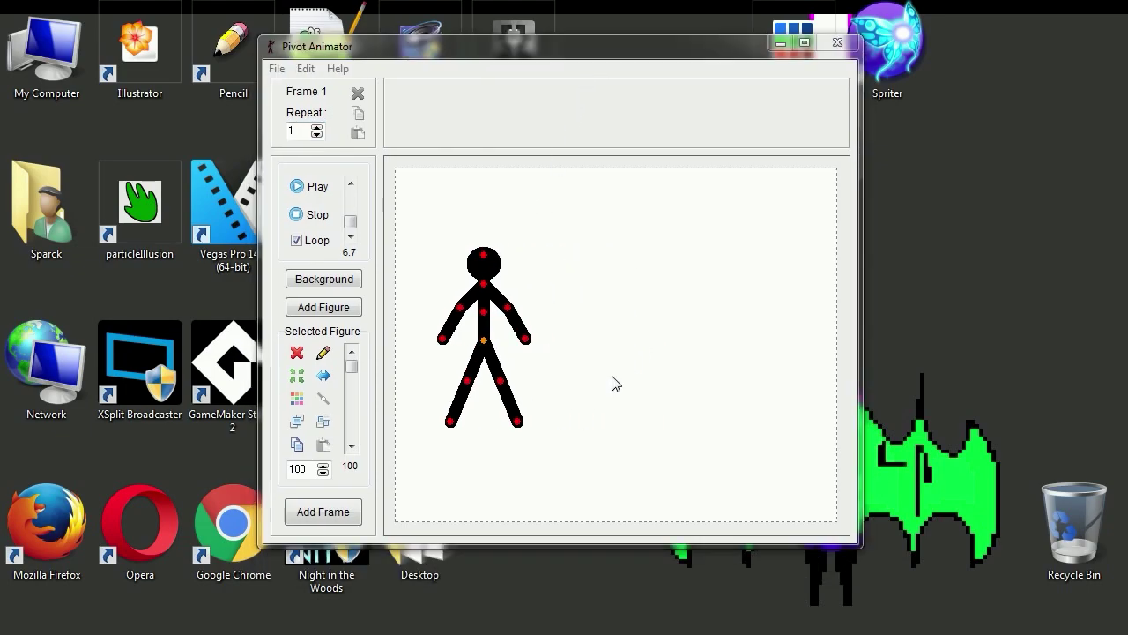
left_click_drag(522, 55, 558, 45)
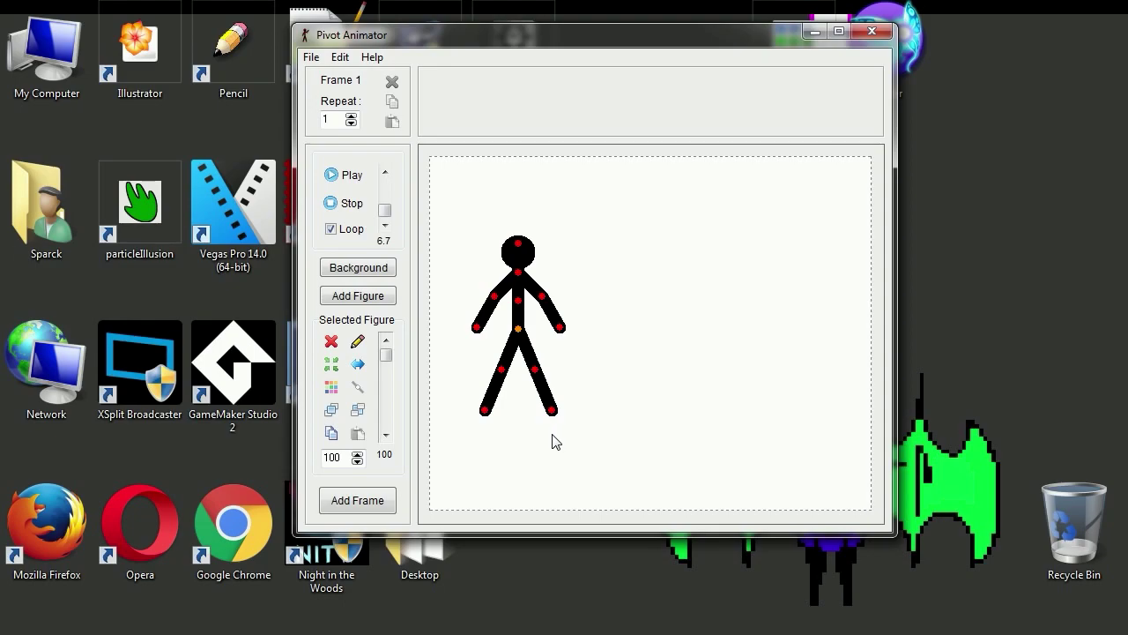
Add frames 2 and 3, shifting the figure right and re-posing its legs into a stride
left_click(371, 503)
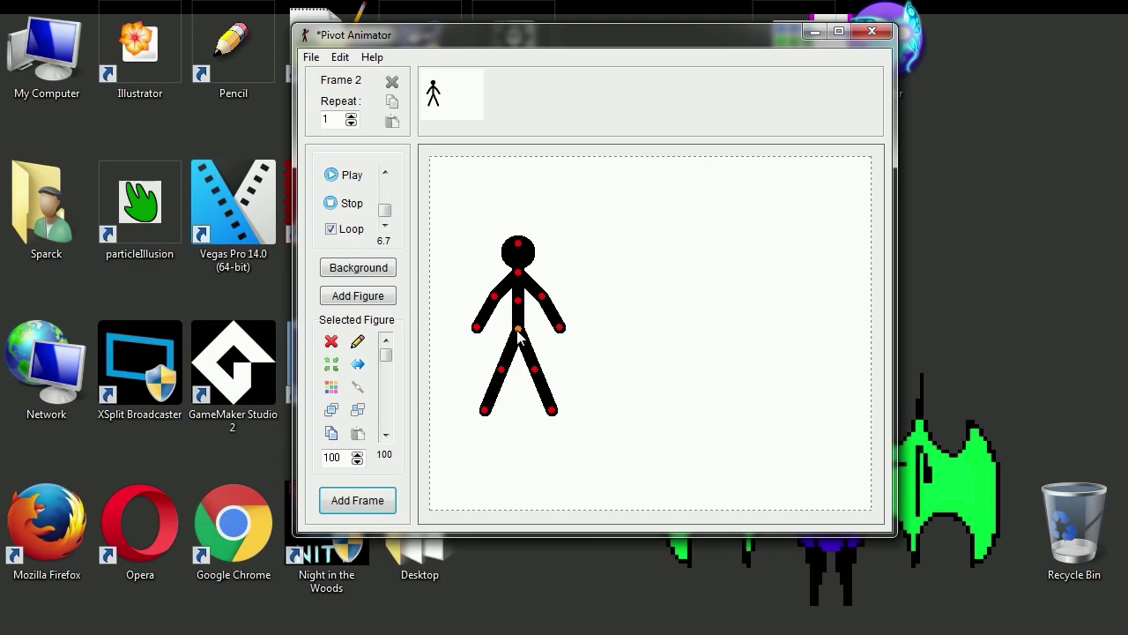
left_click_drag(518, 330, 530, 328)
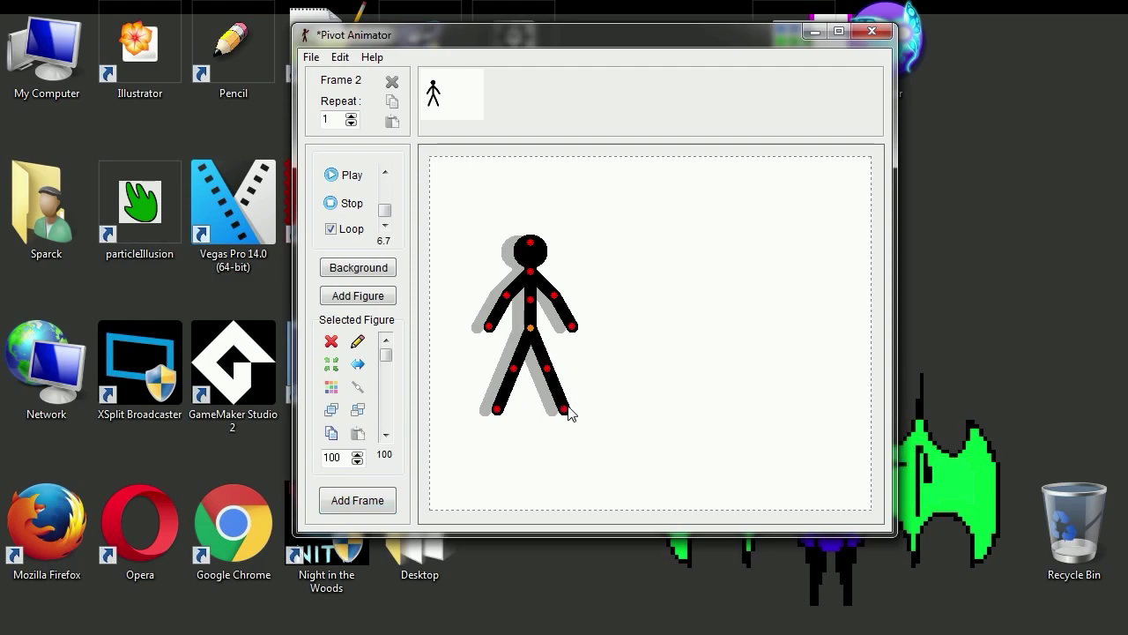
left_click_drag(568, 414, 545, 412)
left_click_drag(512, 368, 520, 370)
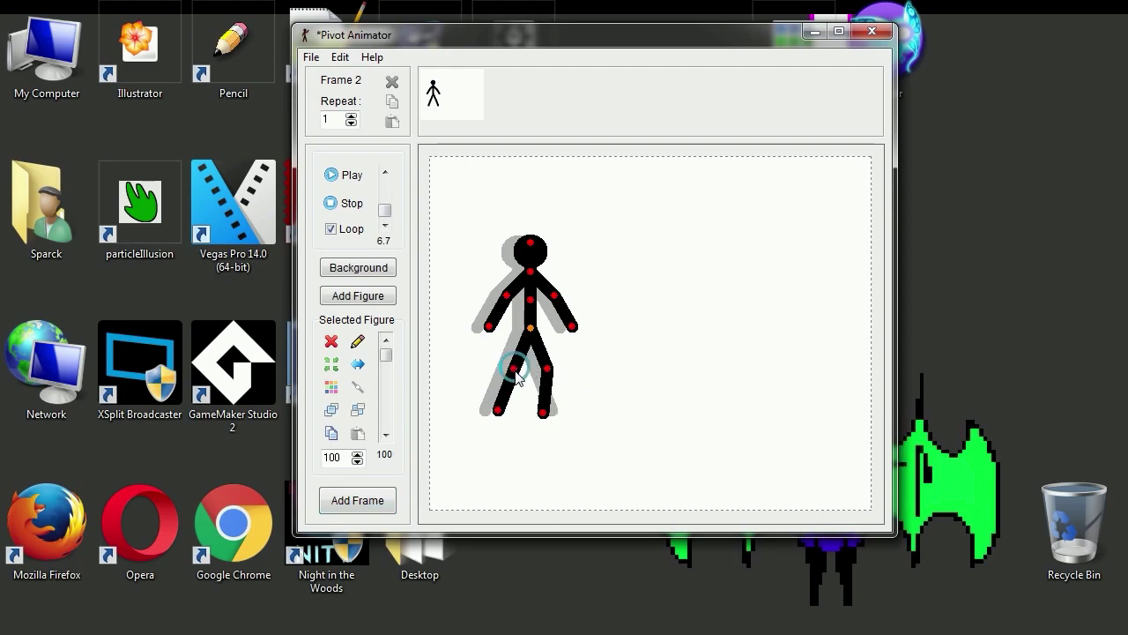
left_click_drag(499, 411, 505, 414)
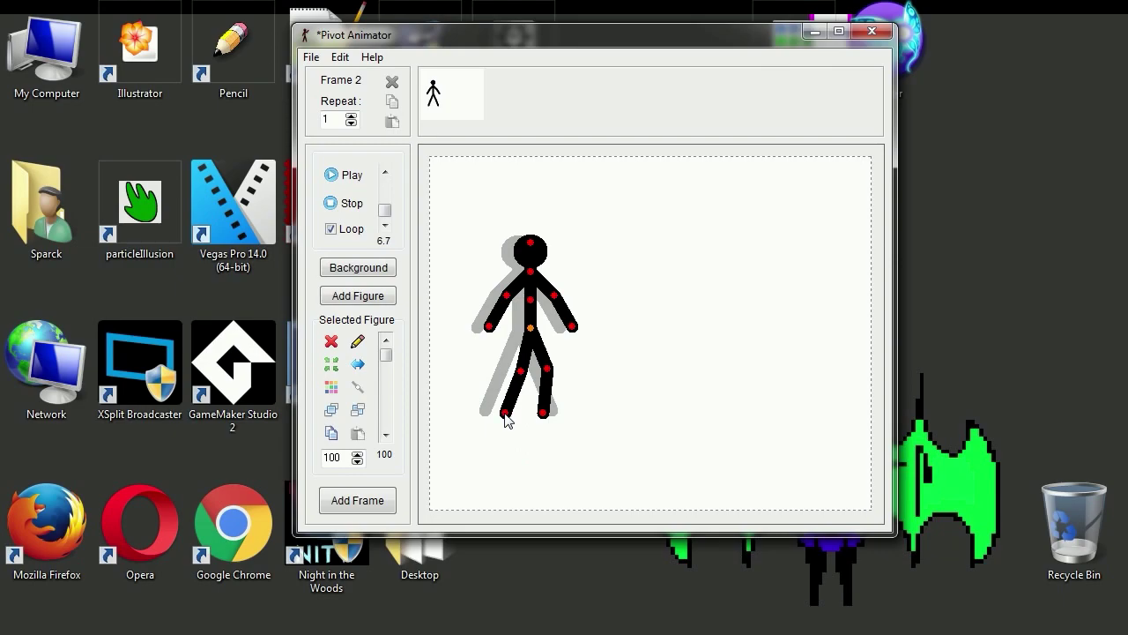
left_click(372, 503)
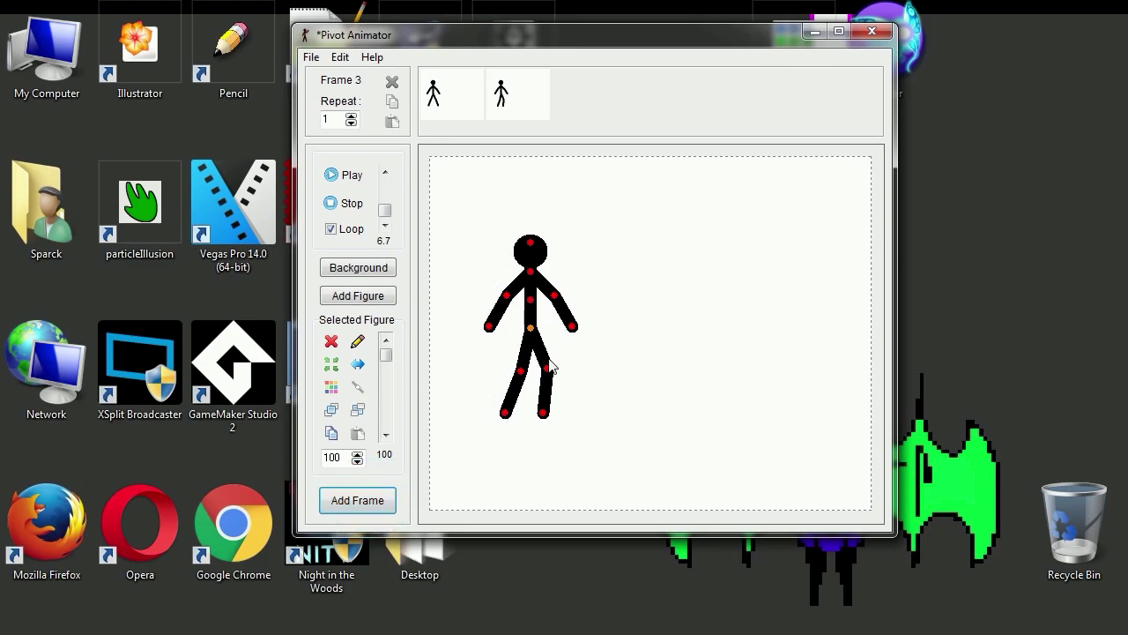
left_click_drag(530, 329, 545, 331)
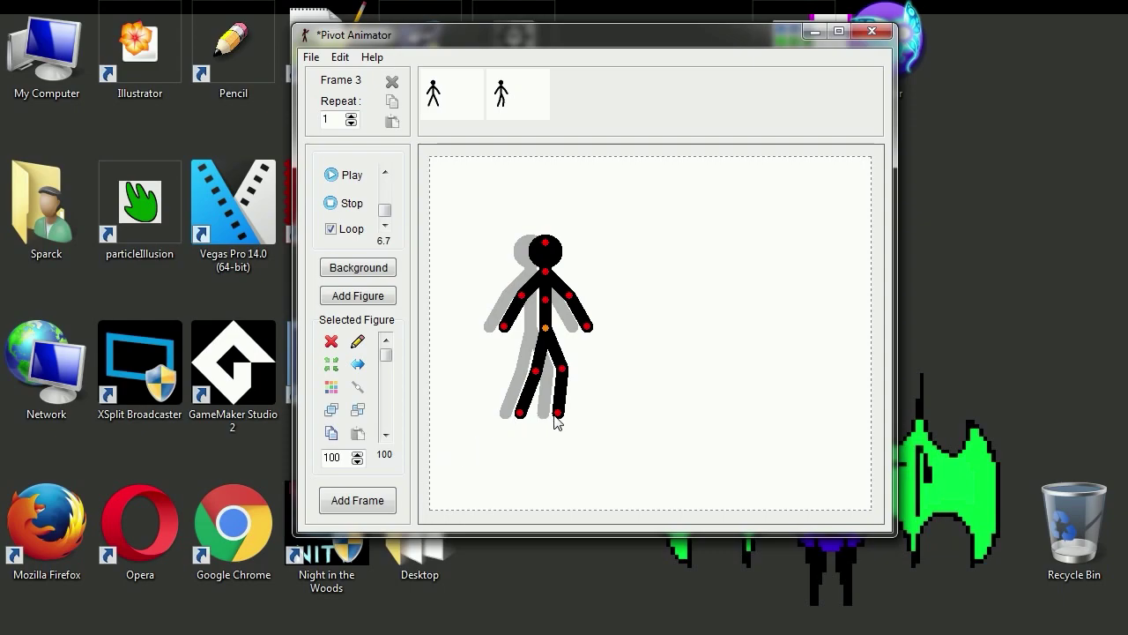
left_click_drag(554, 416, 546, 381)
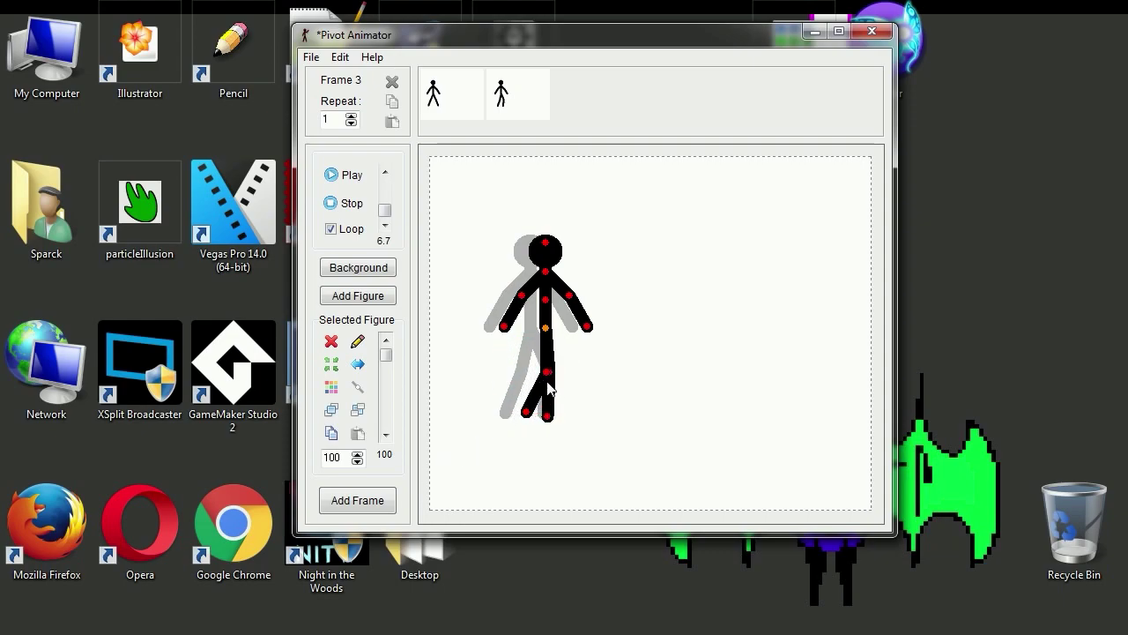
Add frames 4 to 6, stepping the figure right each time with alternating leg strides
left_click(381, 512)
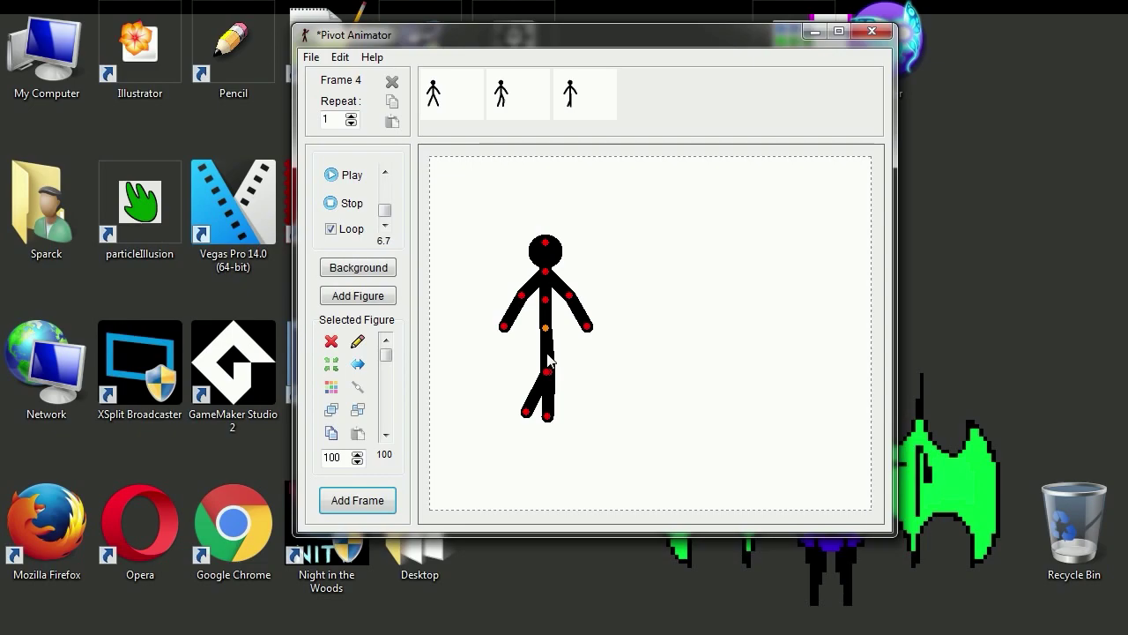
left_click_drag(546, 328, 571, 328)
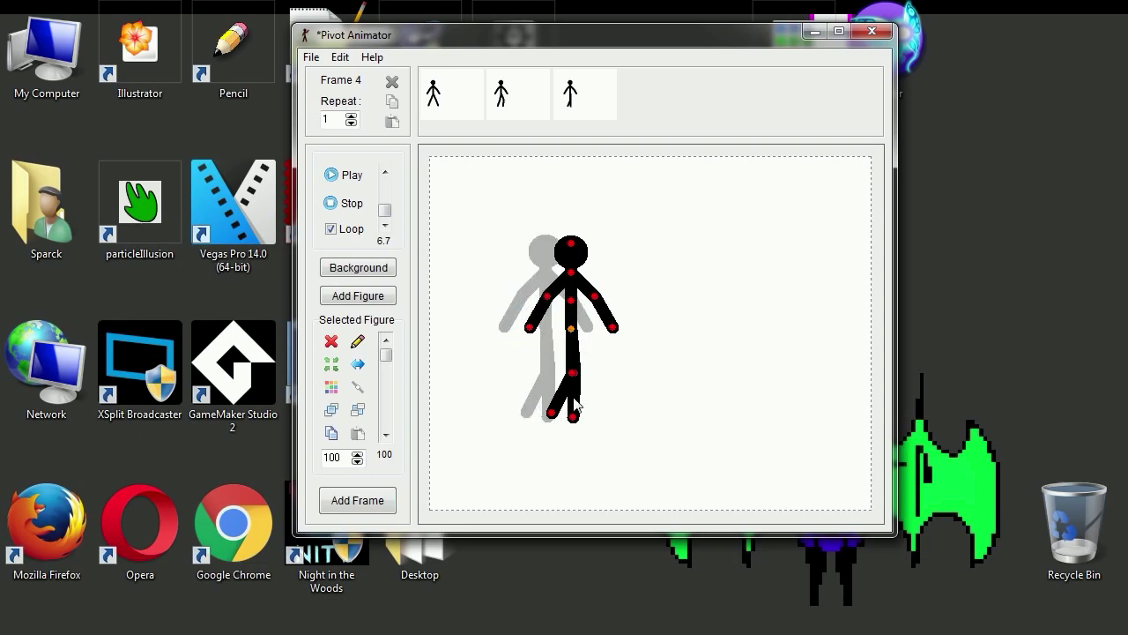
mouse_move(573, 374)
left_mouse_down()
mouse_move(587, 370)
mouse_move(558, 380)
left_mouse_up()
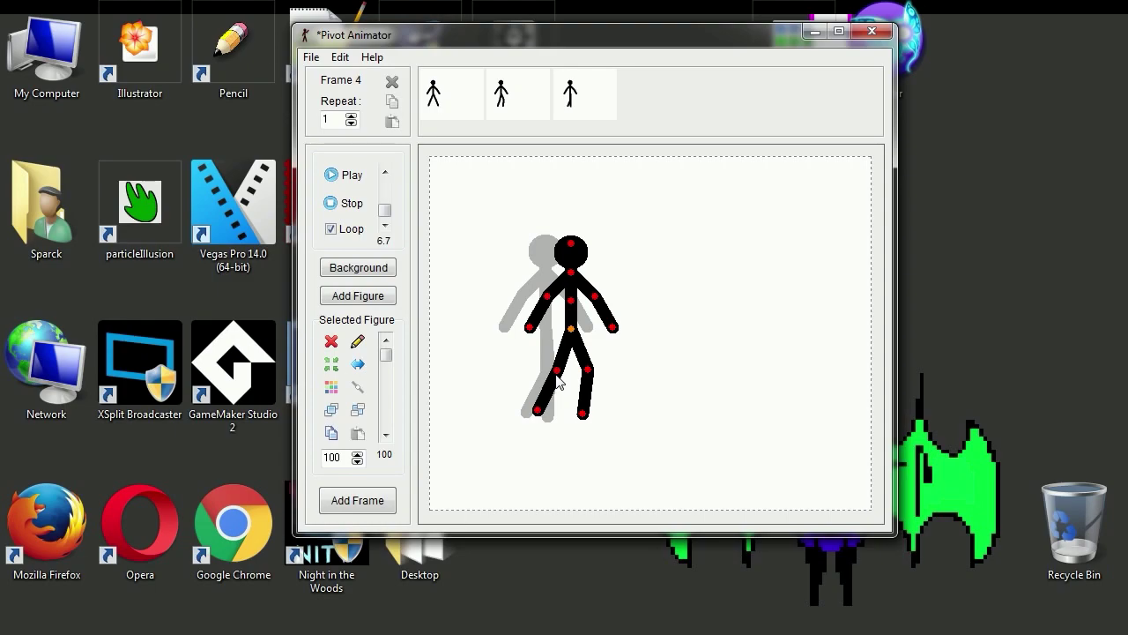
left_click(379, 502)
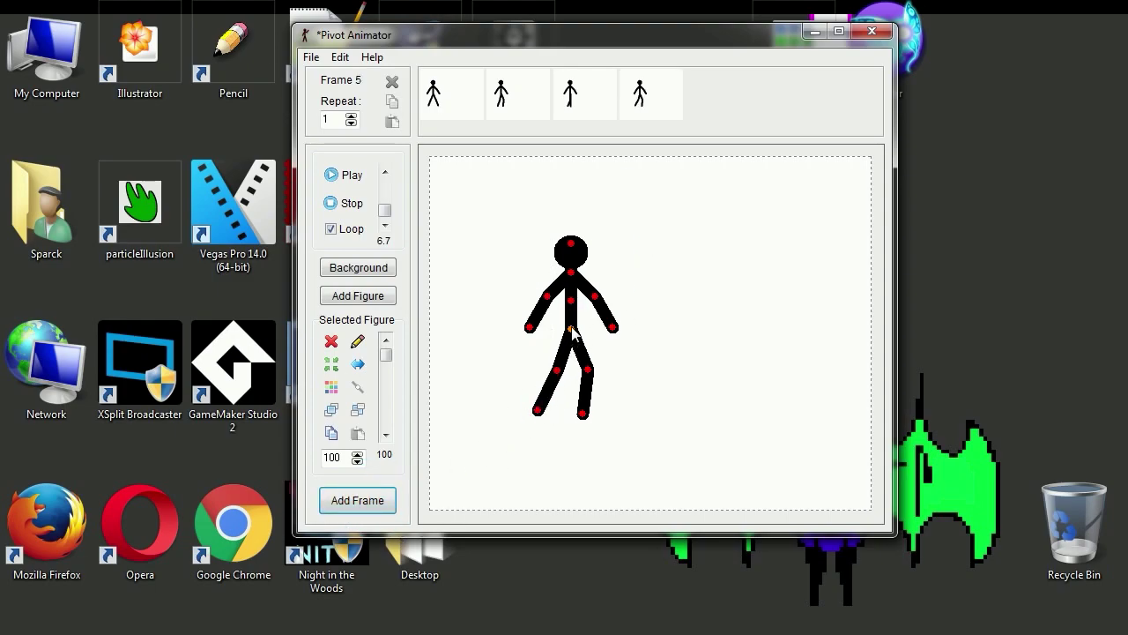
left_click_drag(572, 331, 592, 333)
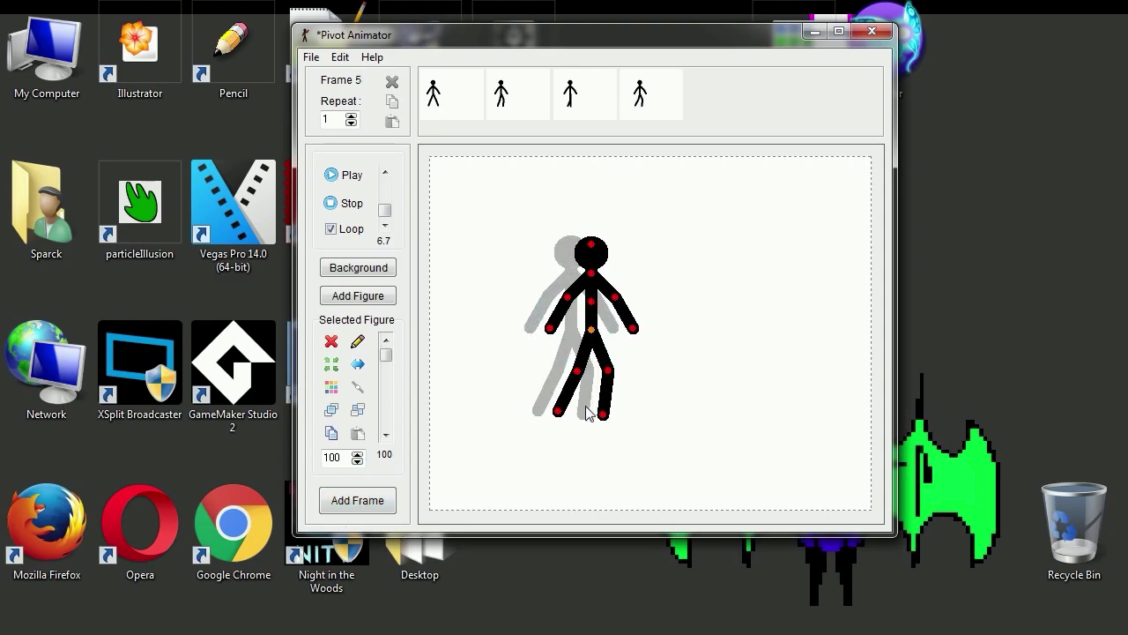
left_click_drag(608, 371, 588, 385)
left_click(377, 511)
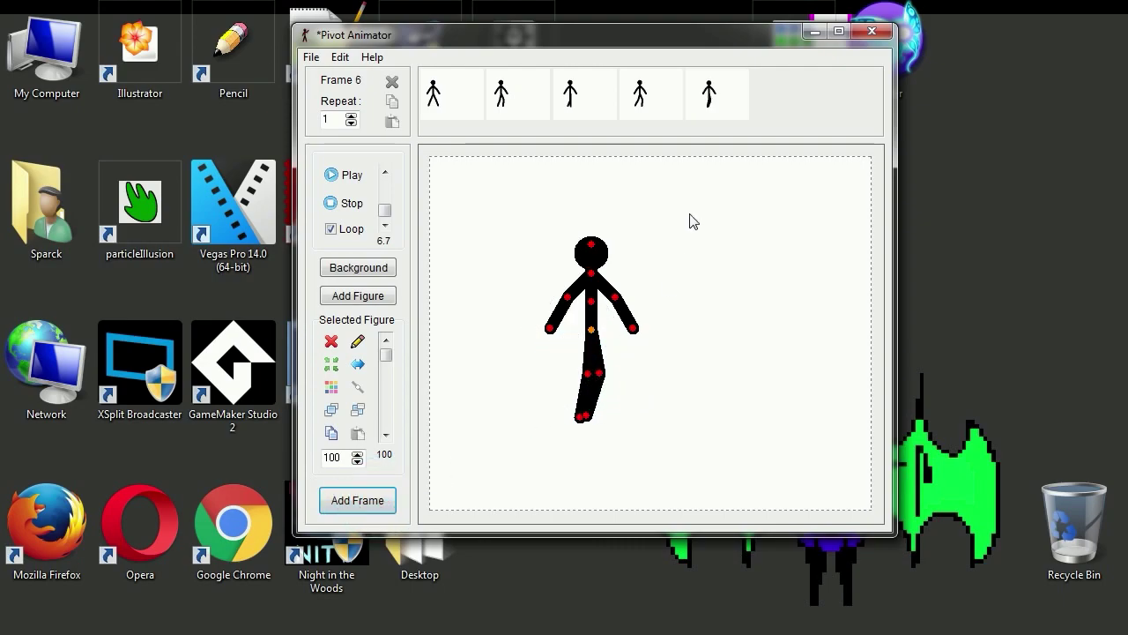
left_click_drag(592, 333, 617, 333)
left_click_drag(627, 372, 601, 374)
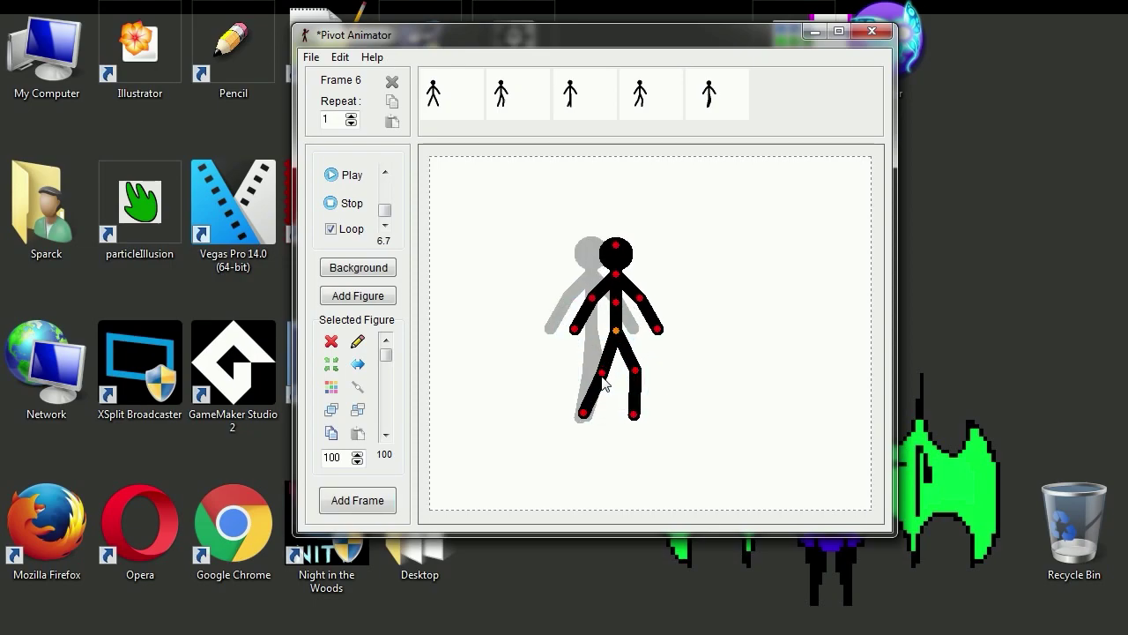
left_click_drag(582, 416, 577, 411)
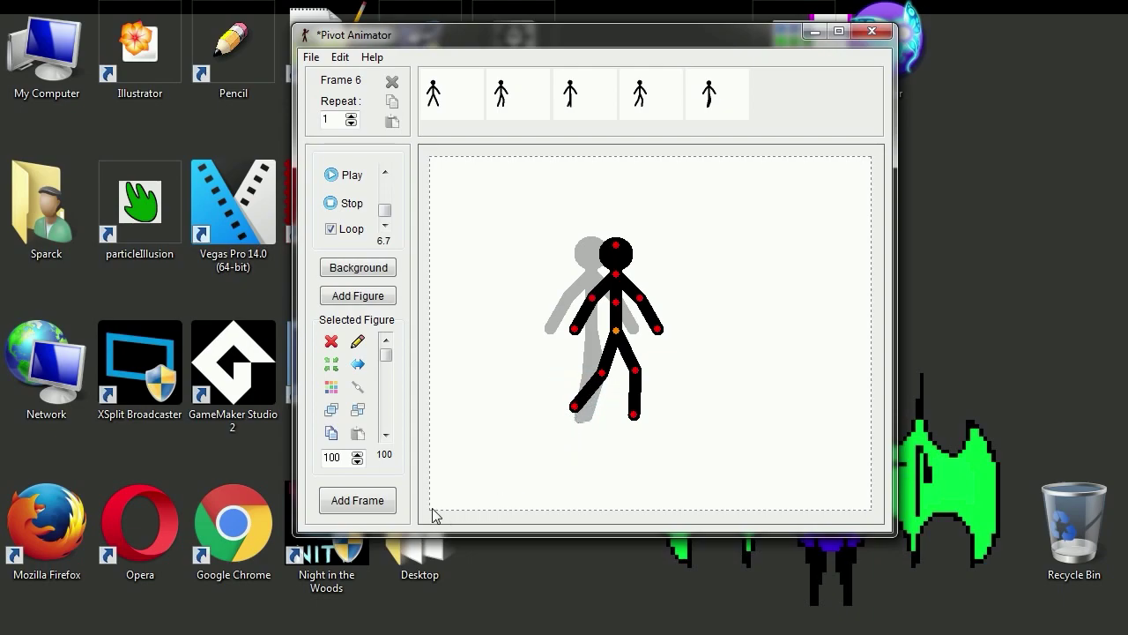
Add frames 7 to 9, taking a final step right and bringing the feet together
left_click(392, 506)
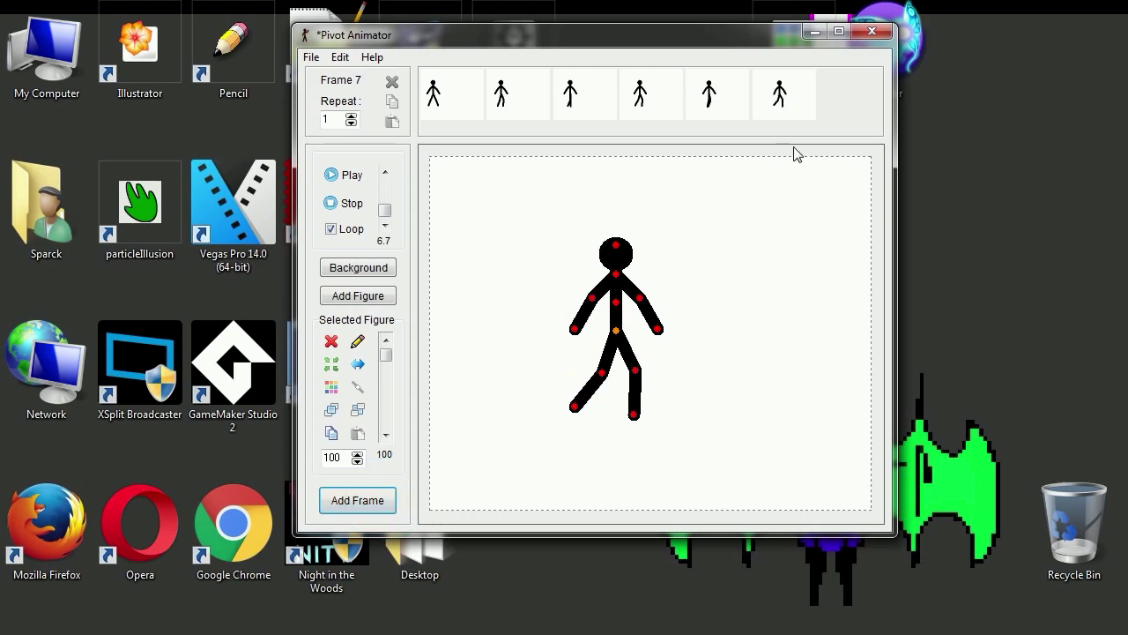
left_click(383, 500)
left_click_drag(622, 330, 649, 333)
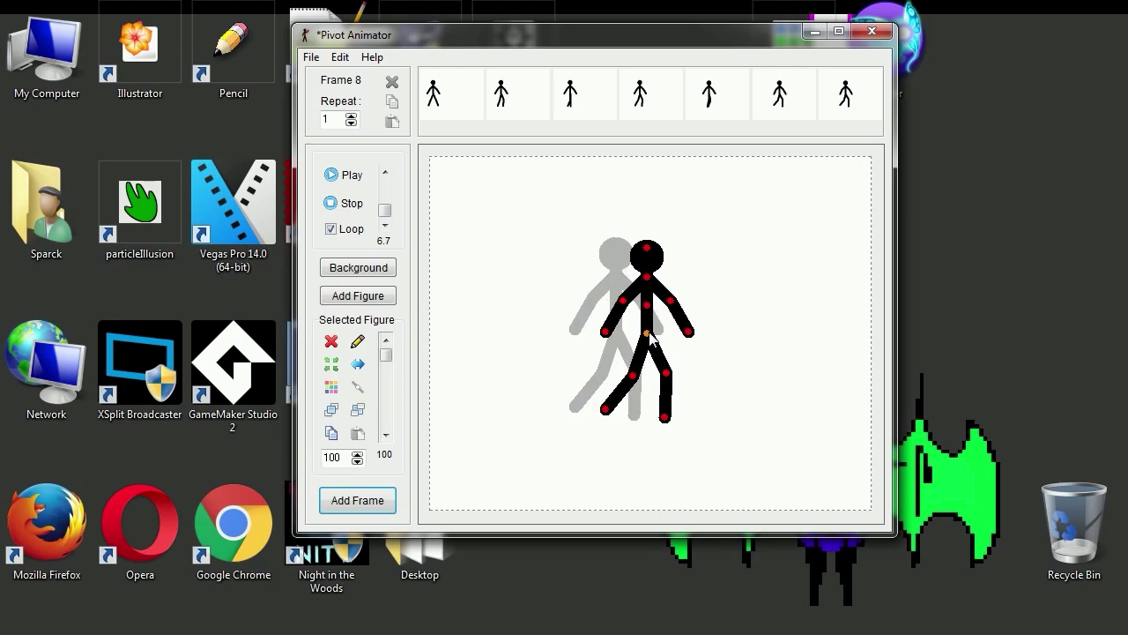
left_click_drag(635, 381, 657, 382)
left_click_drag(624, 415, 641, 425)
left_click(357, 499)
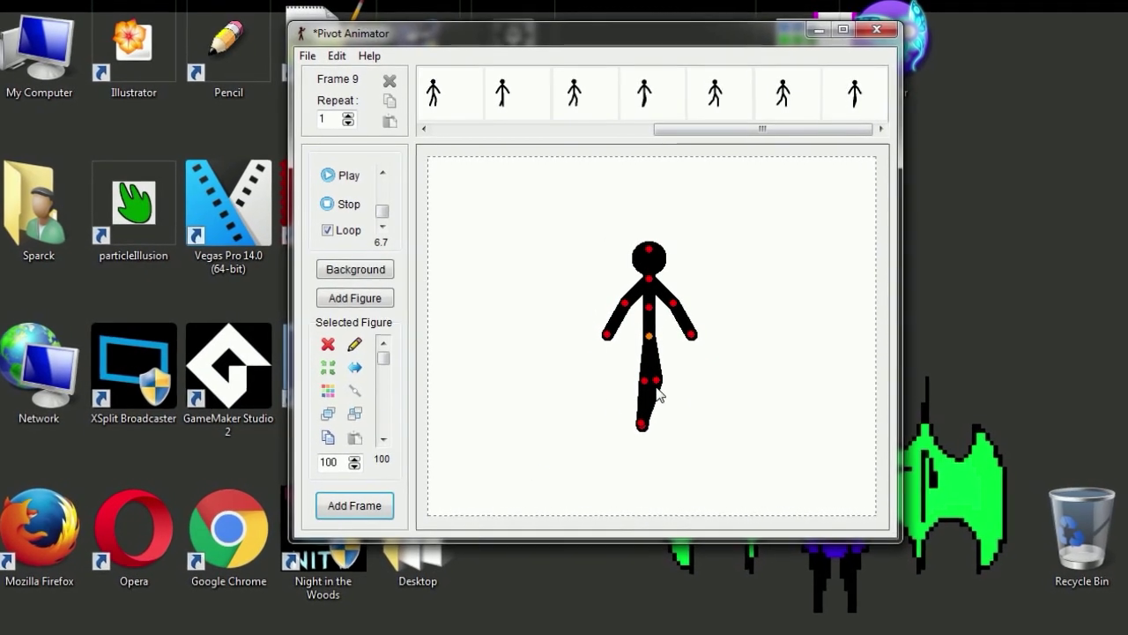
left_click_drag(644, 425, 678, 457)
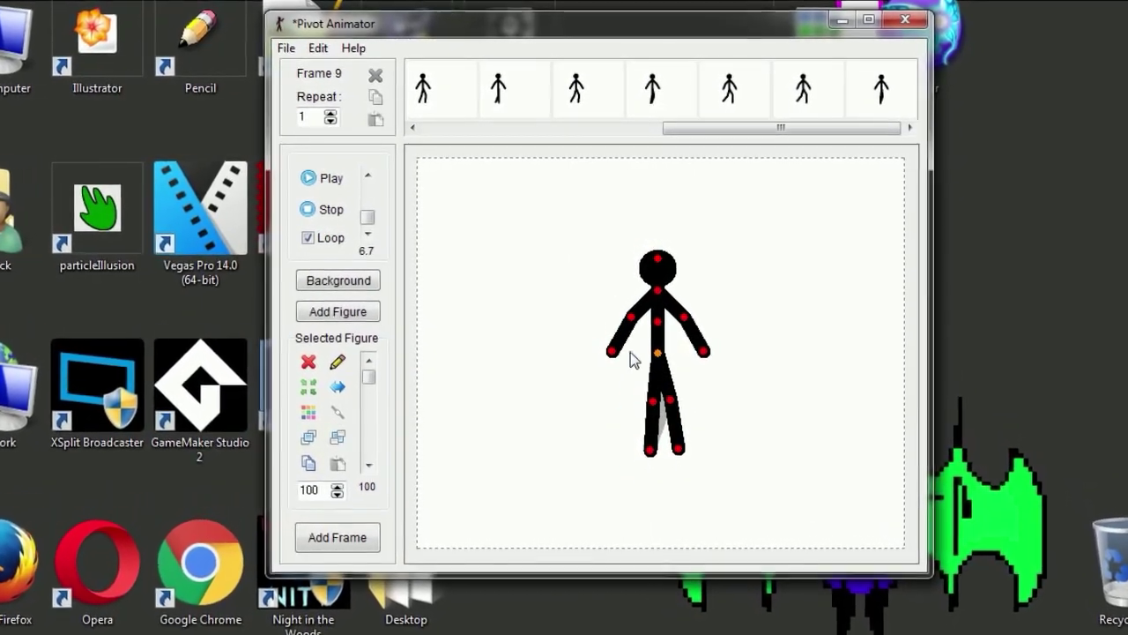
Lower both arms so they hang along the torso across frames 9 and 10
left_click_drag(611, 359, 621, 373)
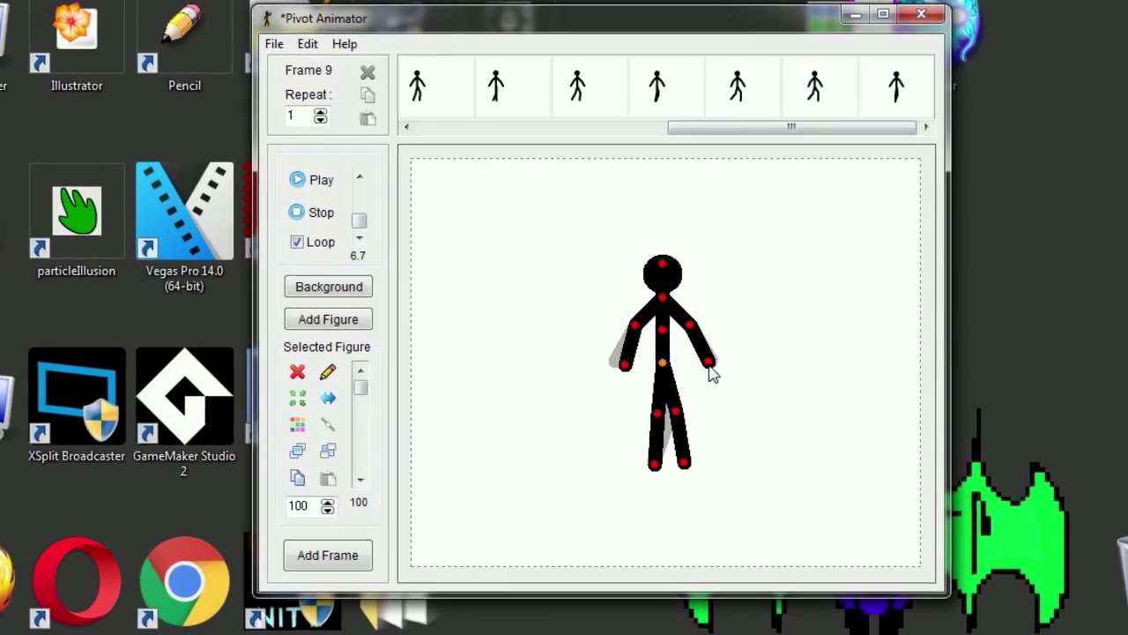
left_click_drag(710, 368, 707, 379)
left_click(365, 561)
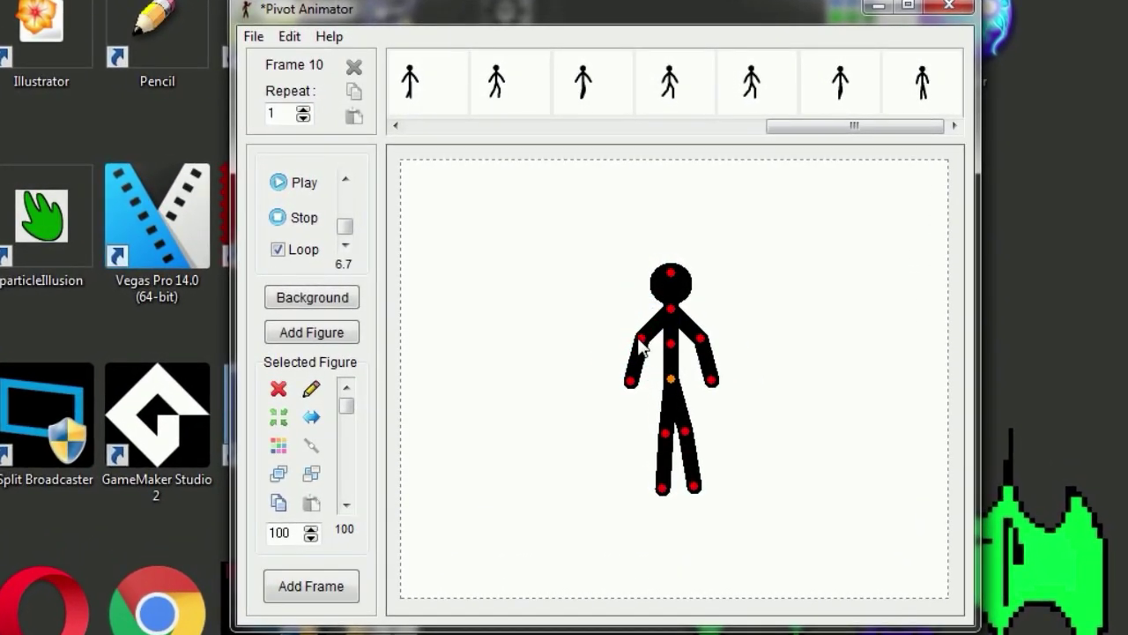
left_click_drag(641, 347, 696, 342)
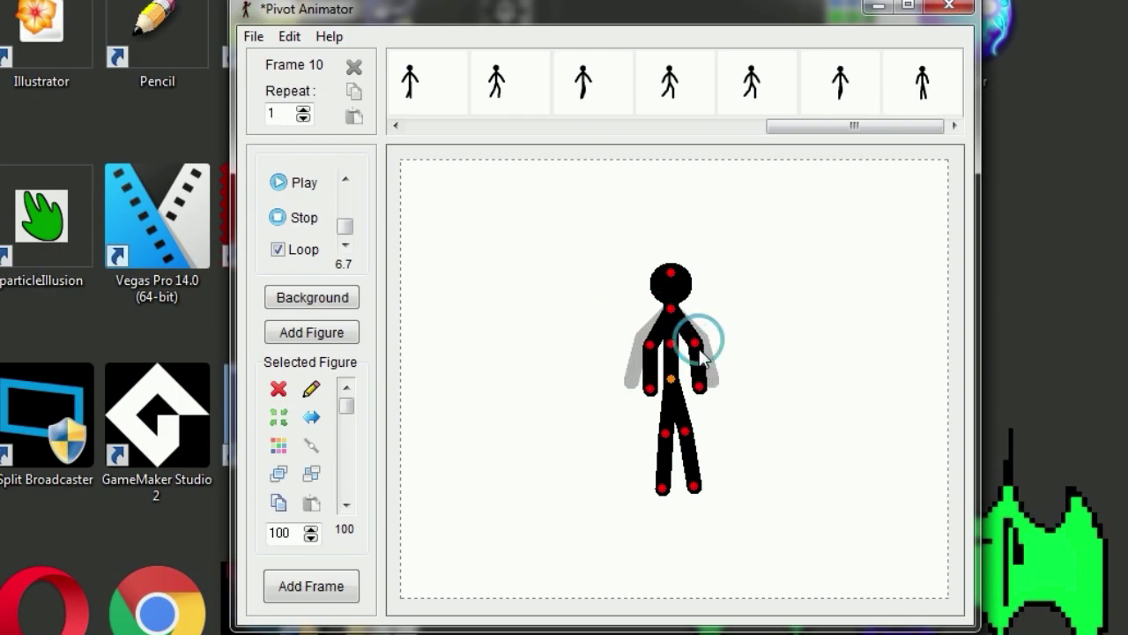
left_click_drag(705, 390, 645, 389)
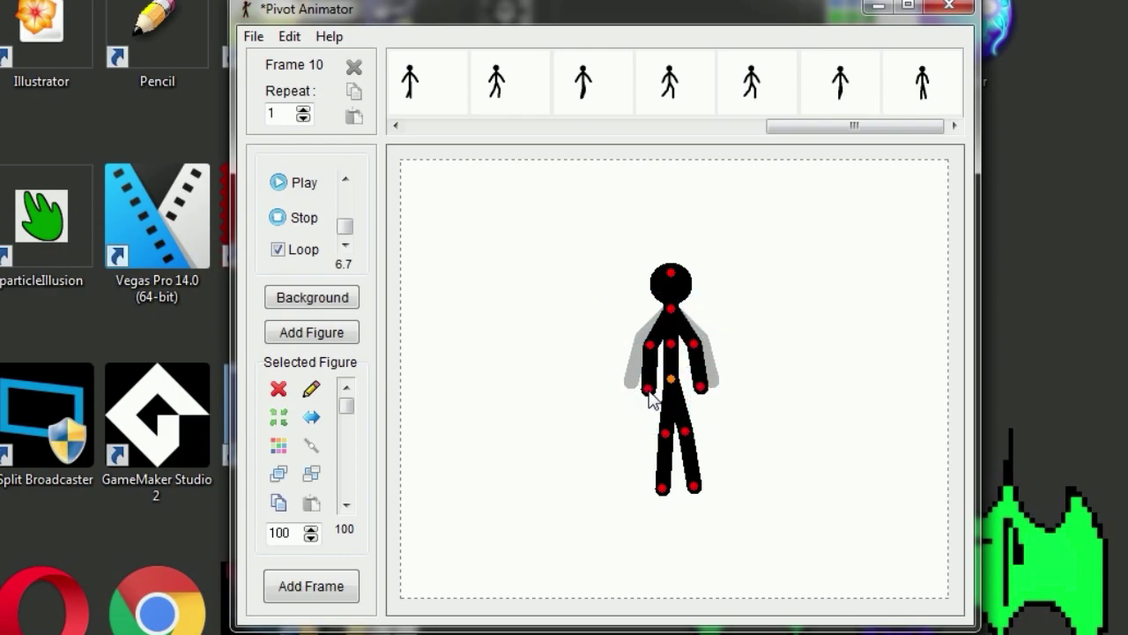
Hold the arms-down standing pose over added frames up to Frame 22
left_click(344, 586)
left_click(345, 586)
left_click(344, 586)
left_click(345, 586)
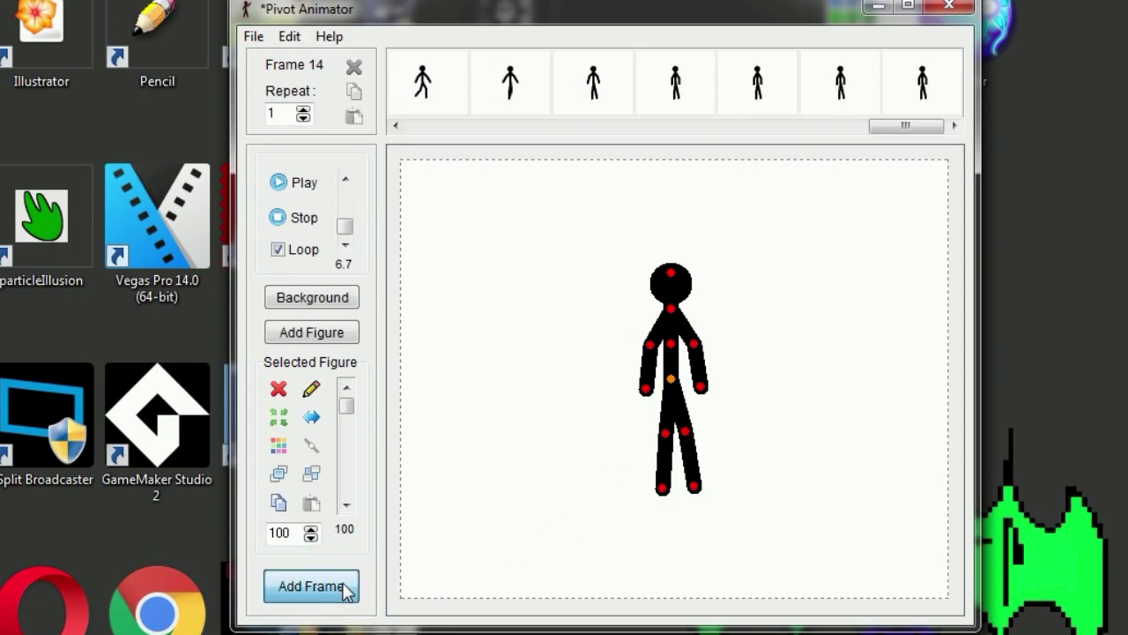
left_click(344, 586)
left_click(344, 586)
left_click(344, 586)
left_click(345, 586)
left_click(345, 586)
left_click(345, 586)
left_click(344, 586)
left_click(344, 586)
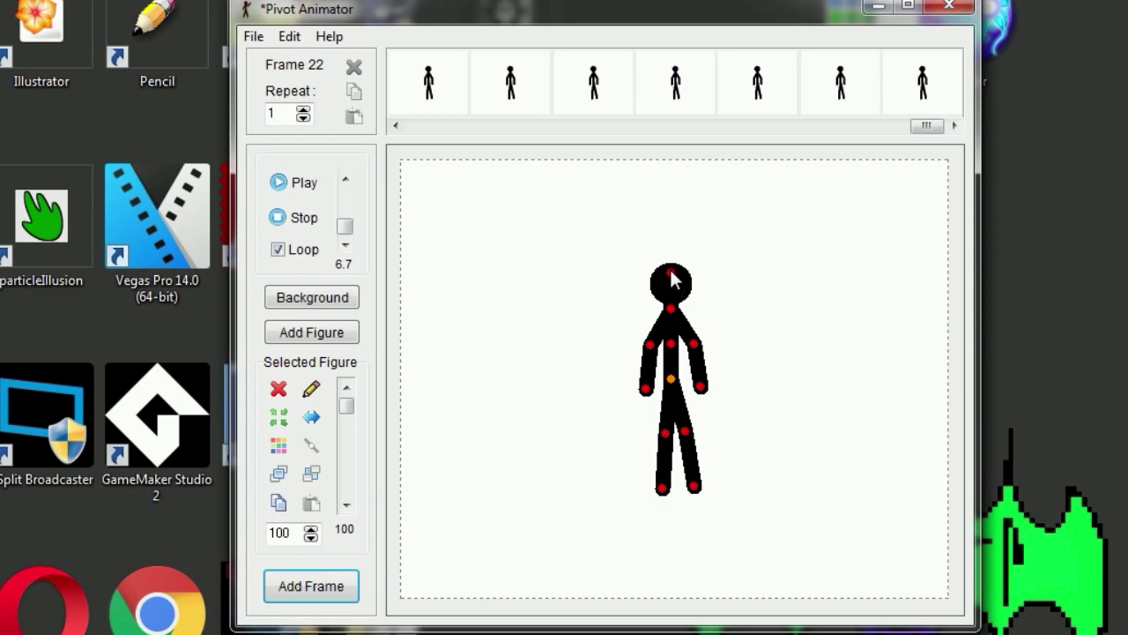
Tilt the head progressively right and down to look down, adding frames through Frame 29
left_click_drag(670, 278, 679, 275)
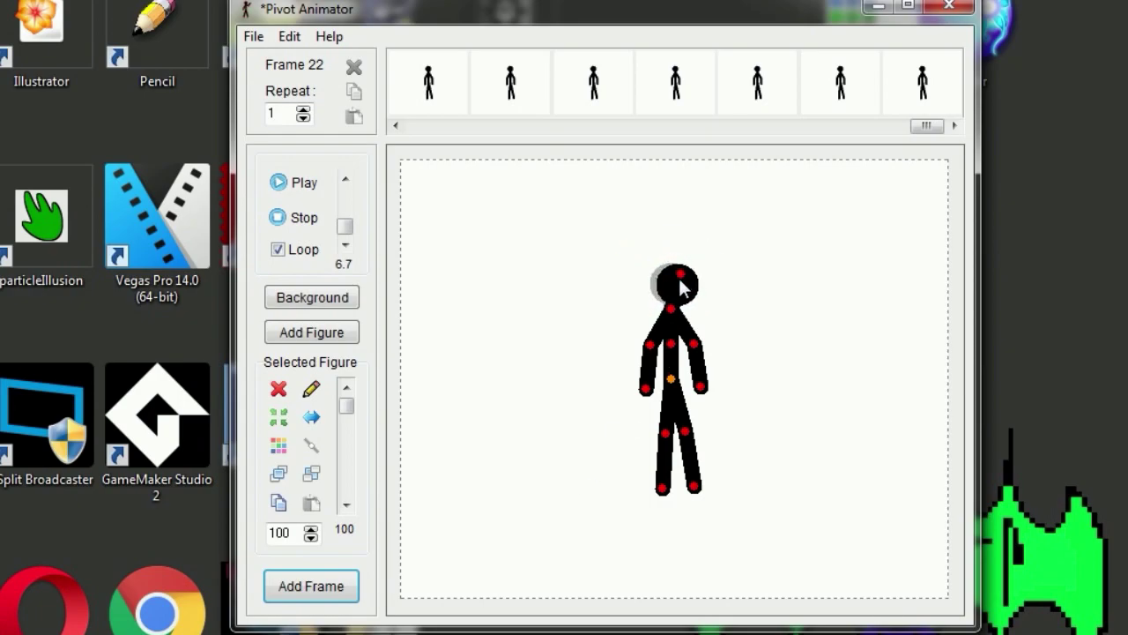
left_click(342, 586)
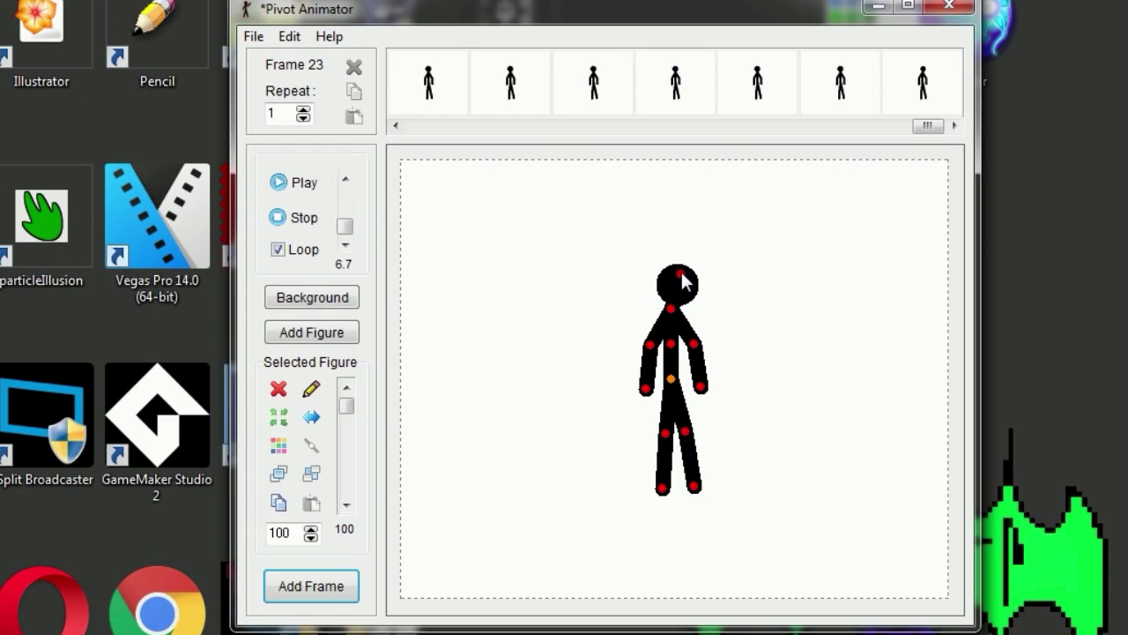
left_click_drag(680, 273, 698, 287)
left_click(357, 586)
left_click(335, 587)
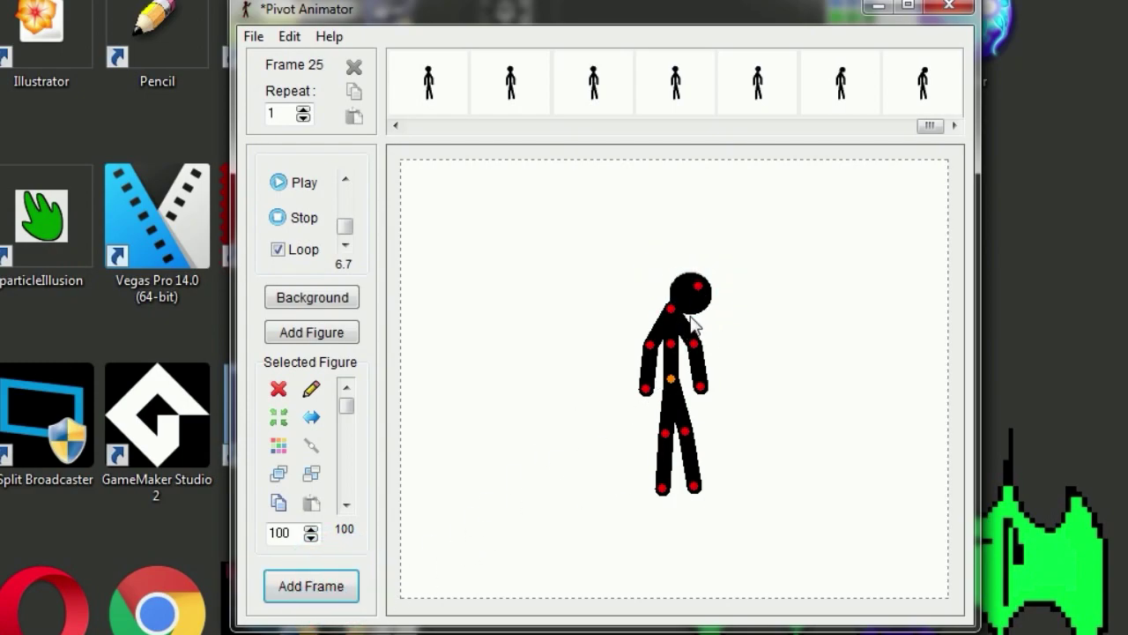
left_click_drag(698, 286, 704, 292)
left_click(332, 593)
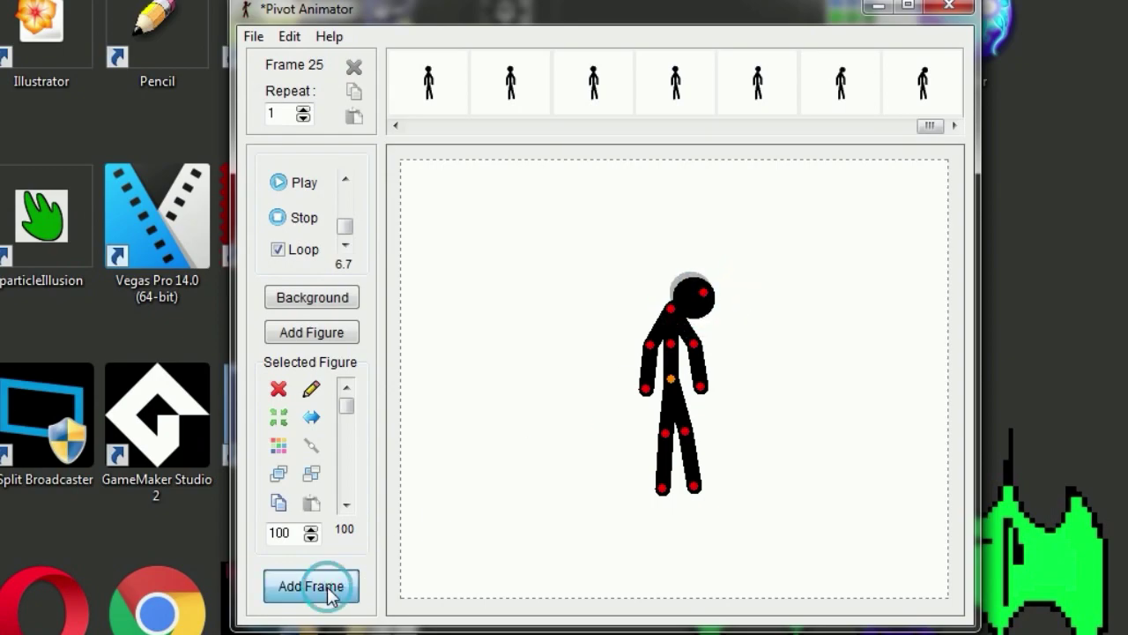
left_click(327, 587)
double_click(329, 585)
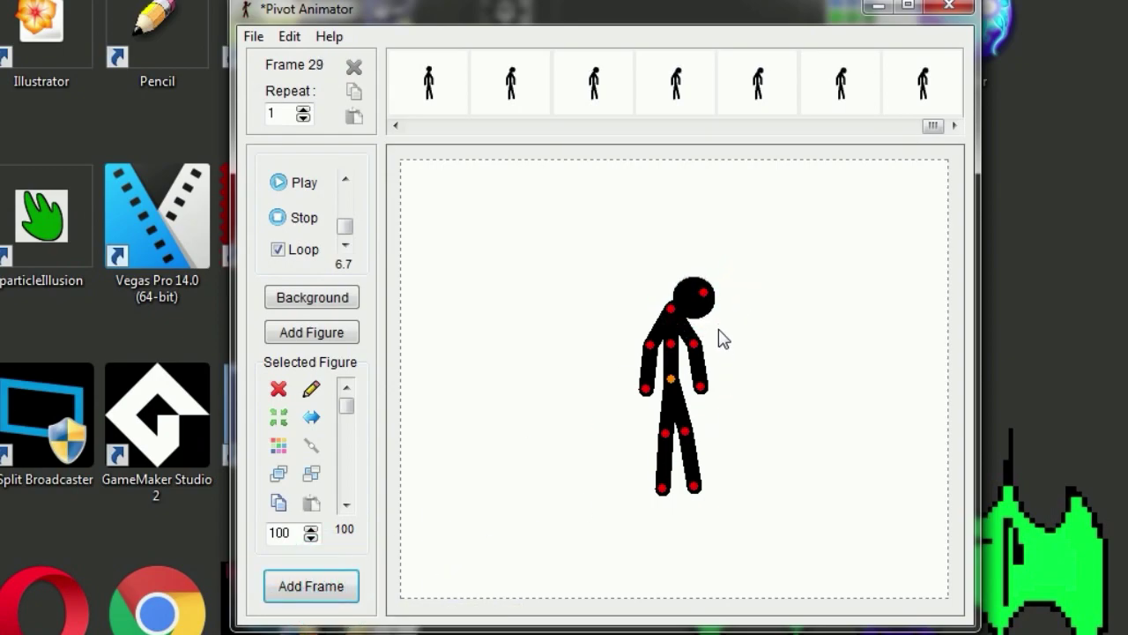
Raise the head back upright and hold the standing pose through Frame 40
left_click_drag(711, 302, 709, 284)
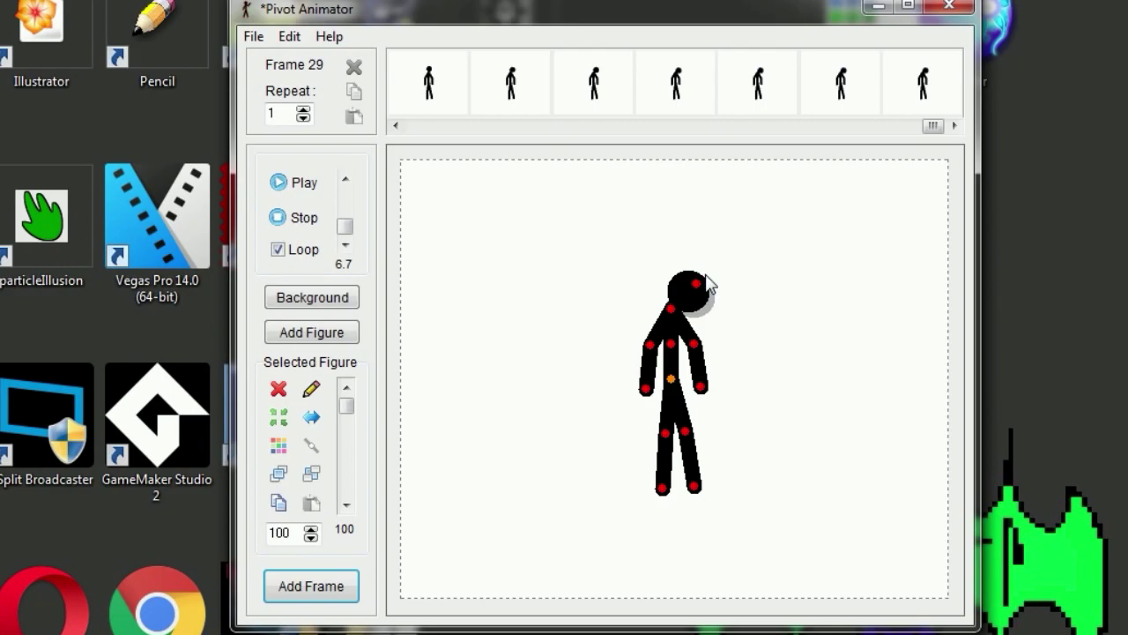
left_click(335, 589)
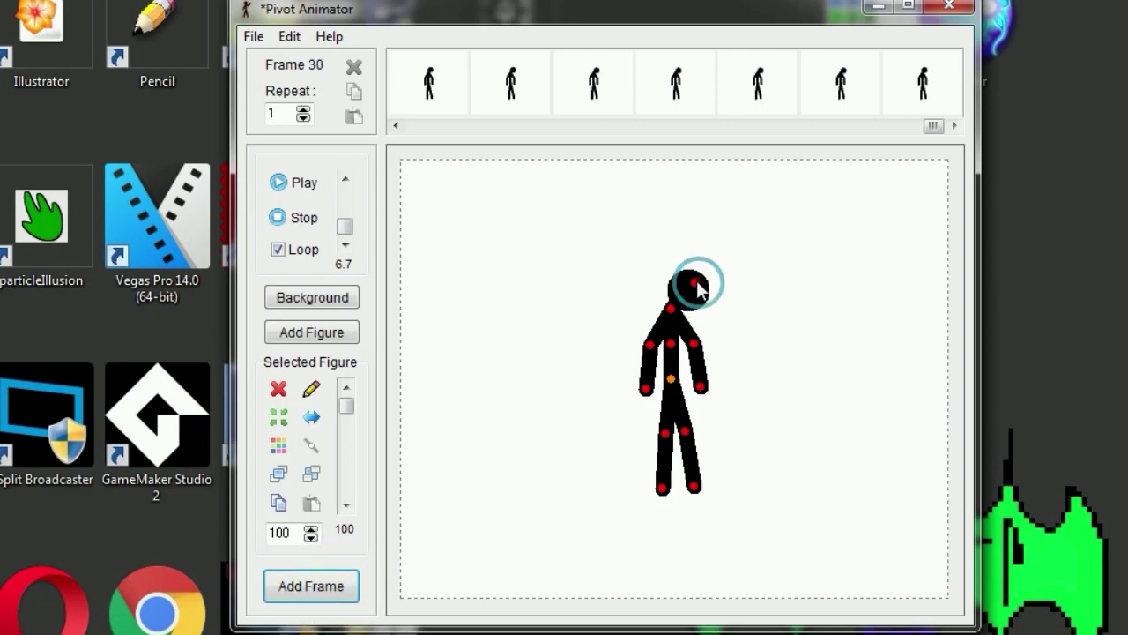
mouse_move(696, 286)
left_mouse_down()
mouse_move(684, 267)
mouse_move(675, 282)
left_mouse_up()
left_click(353, 593)
left_click(334, 586)
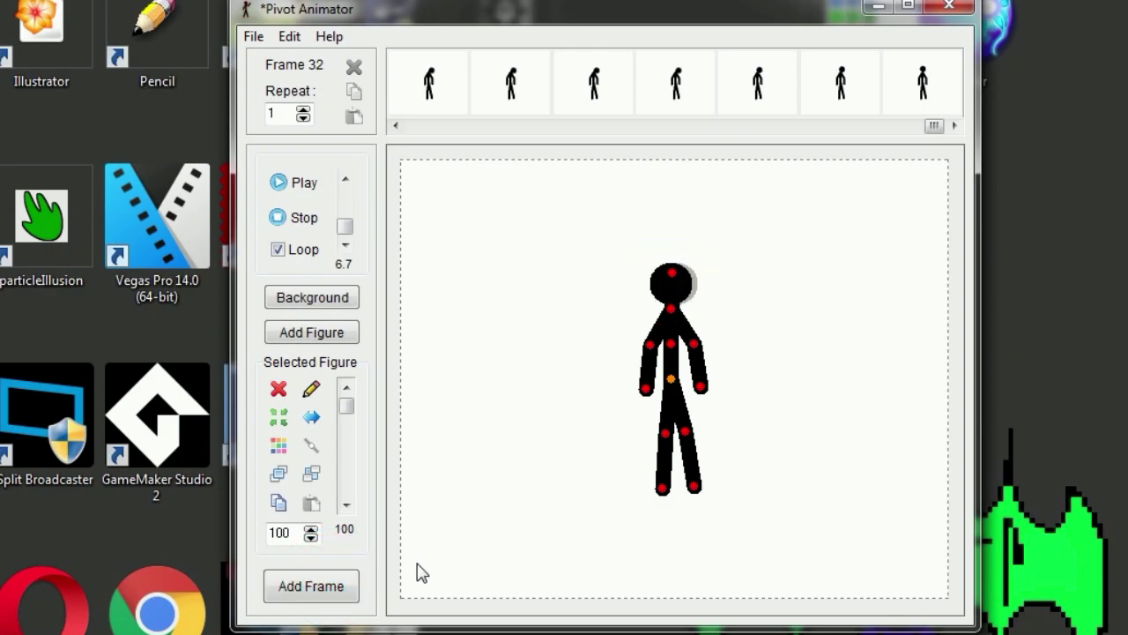
left_click(341, 584)
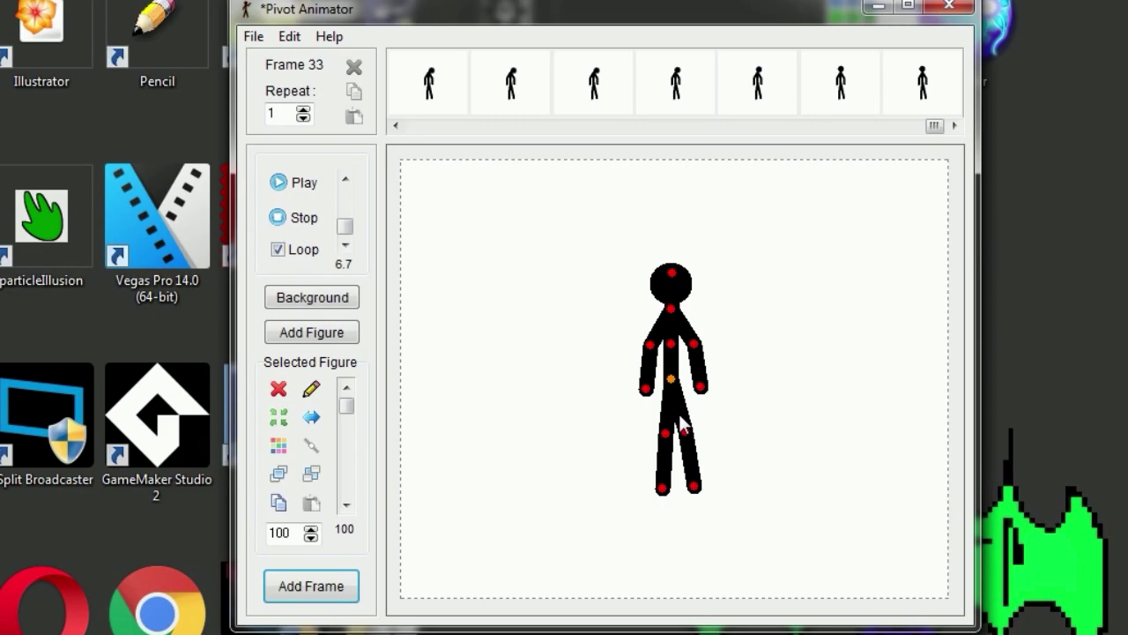
left_click(333, 588)
left_click(333, 589)
left_click(333, 588)
left_click(335, 589)
left_click(335, 589)
left_click(335, 589)
left_click(335, 588)
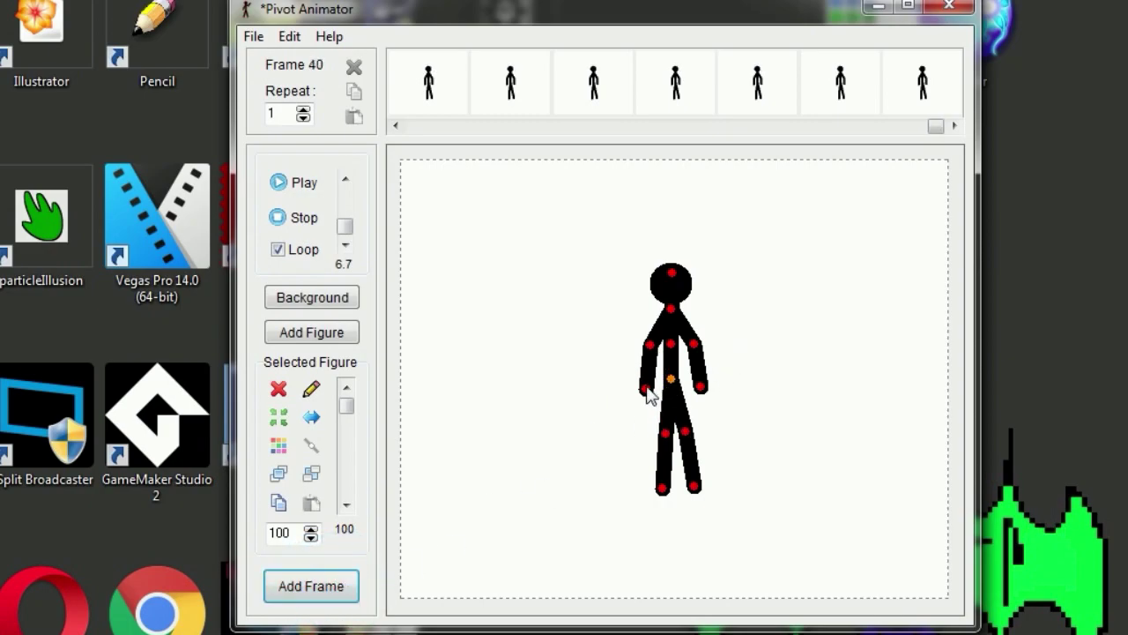
Raise the left arm from the side to horizontal, then vertical, one frame per pose
left_click_drag(650, 349, 633, 327)
left_click(333, 588)
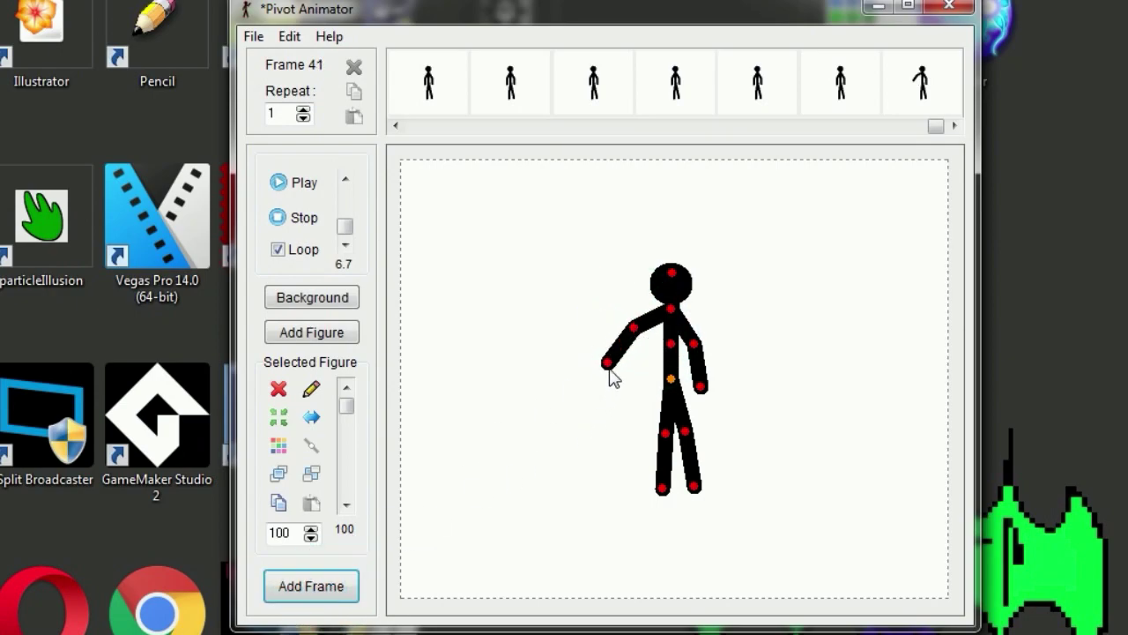
left_click_drag(608, 363, 602, 297)
left_click(317, 586)
left_click(353, 579)
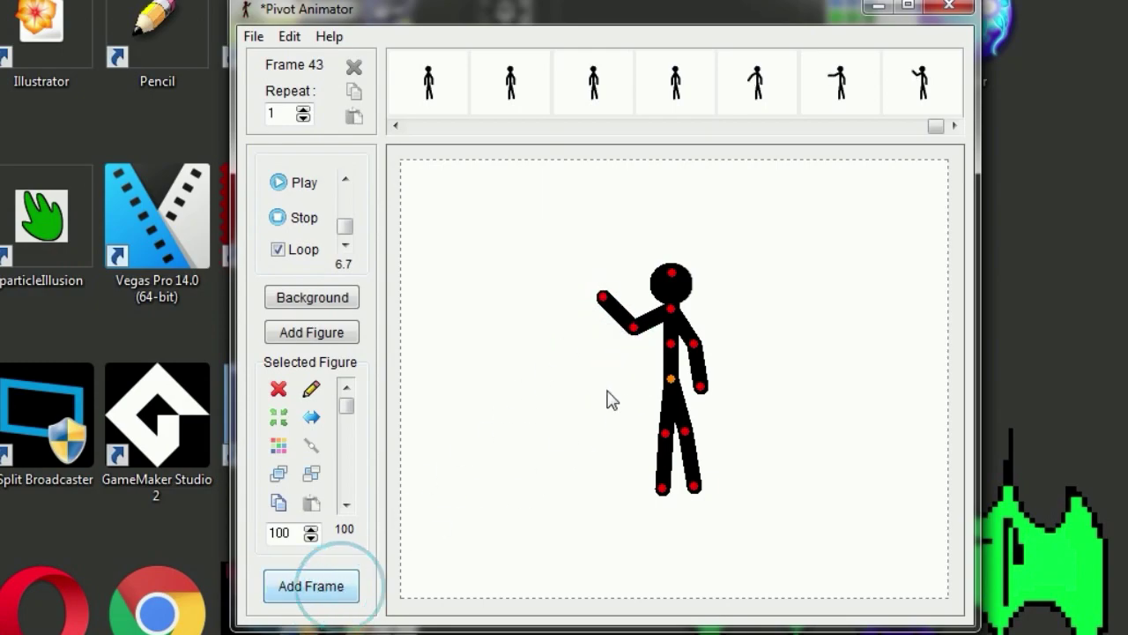
left_click_drag(602, 297, 626, 284)
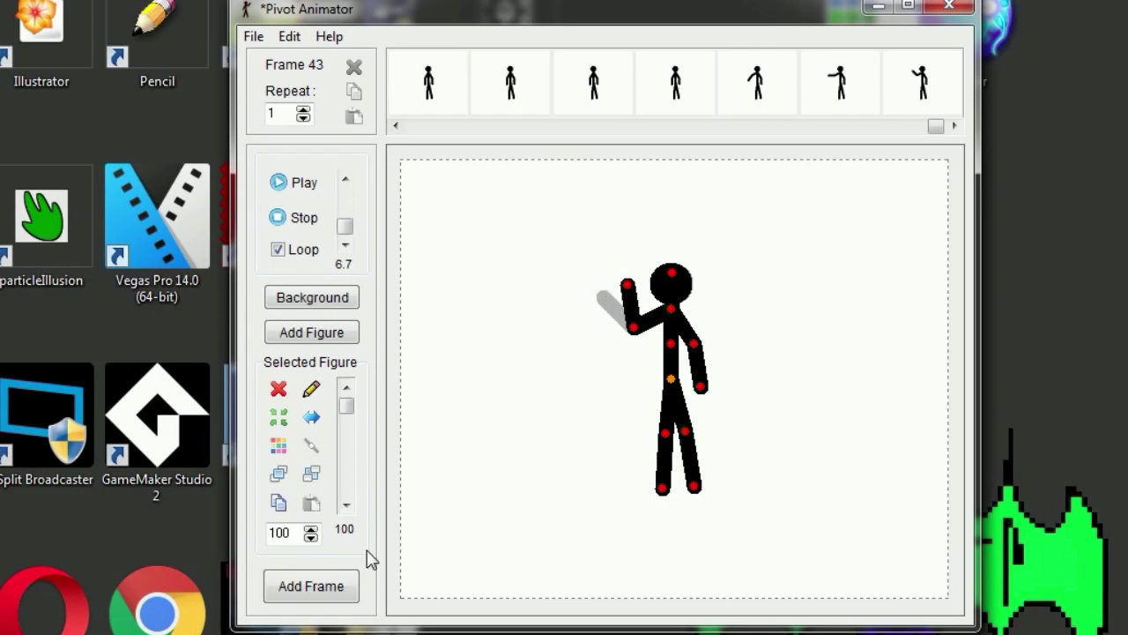
left_click(311, 585)
Bend the arm so the hand wraps over the head, adding a frame after each pose
left_click_drag(635, 331, 629, 307)
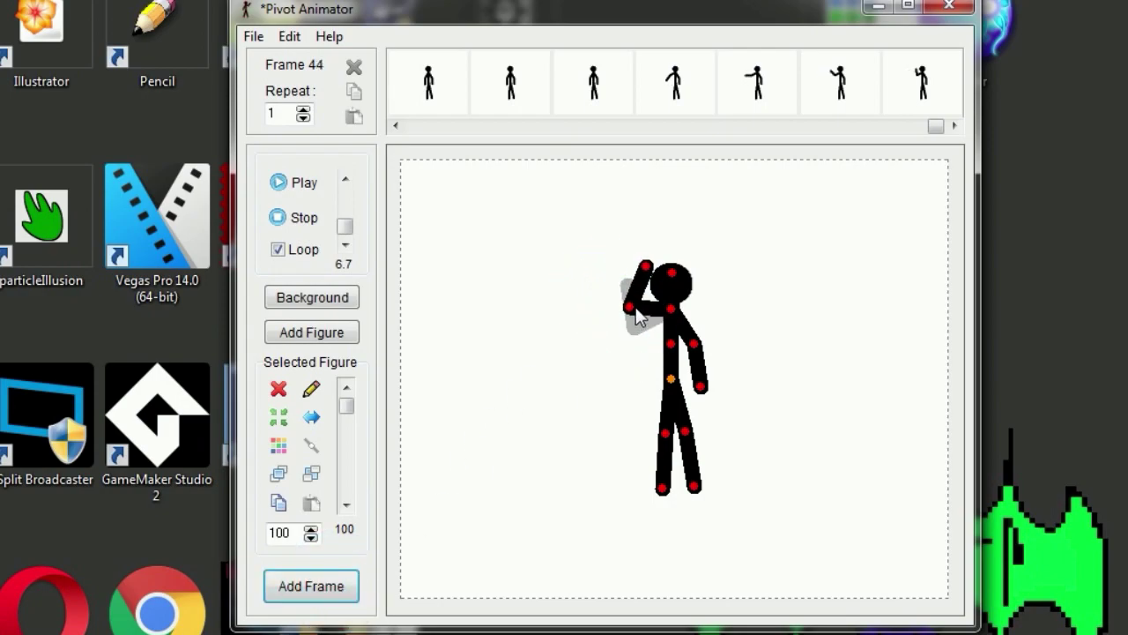
left_click(340, 588)
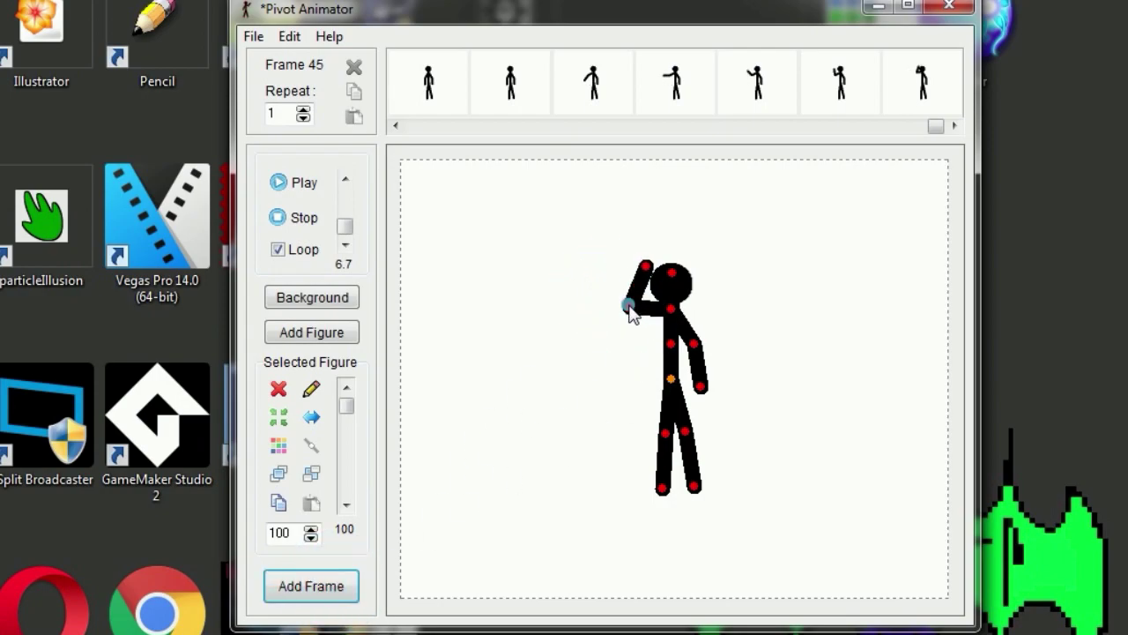
left_click_drag(629, 310, 634, 294)
left_click(314, 586)
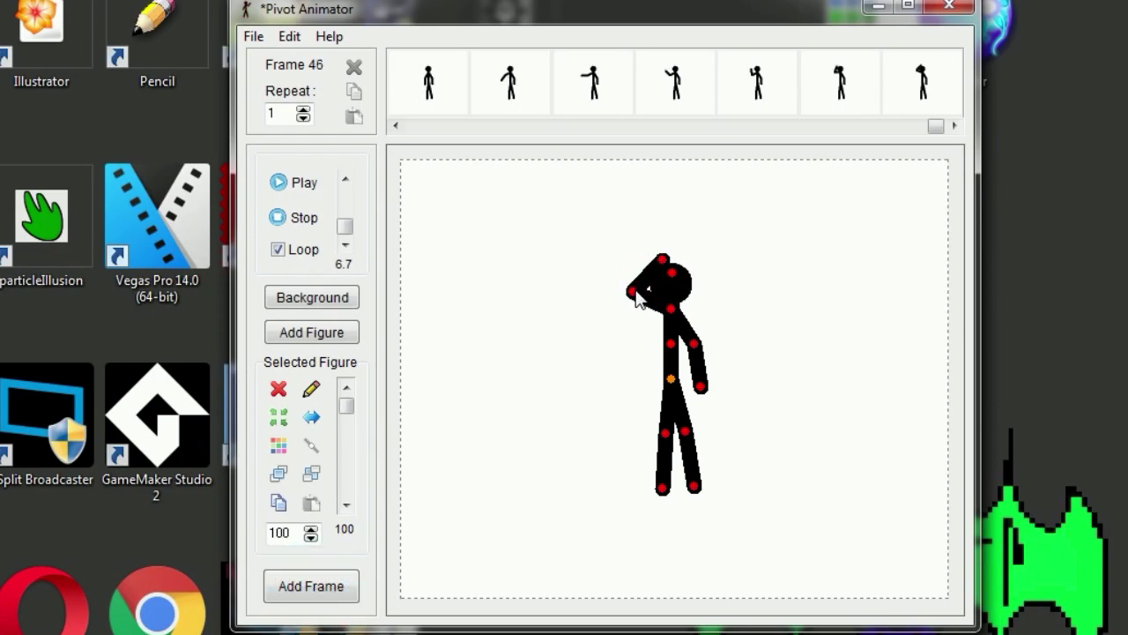
left_click_drag(625, 300, 630, 308)
left_click(338, 592)
left_click(342, 590)
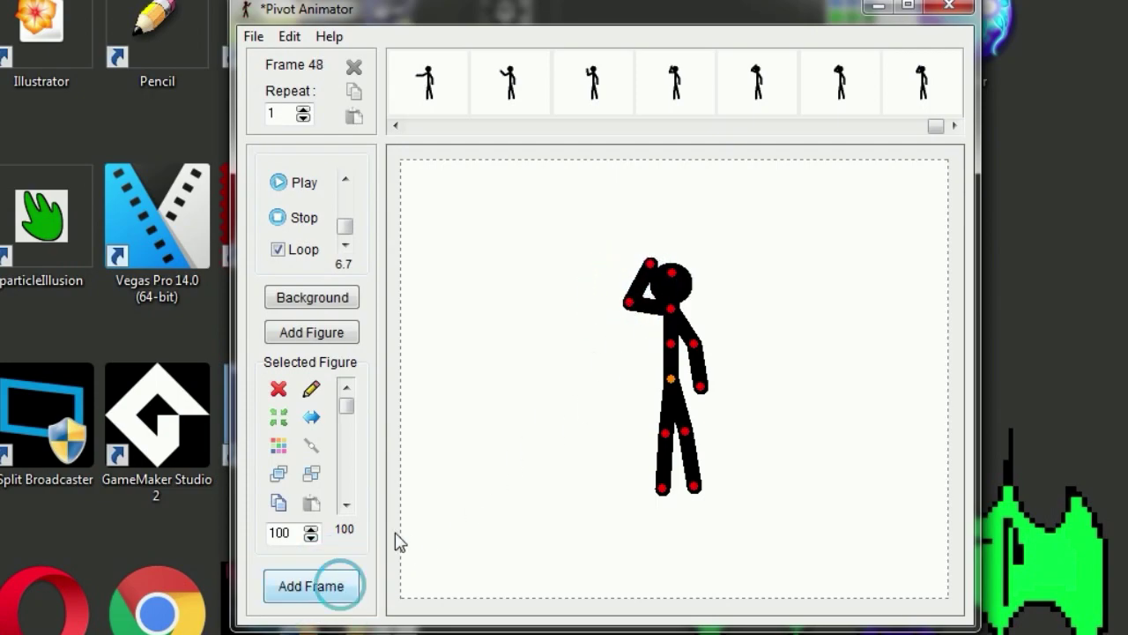
left_click_drag(629, 303, 634, 290)
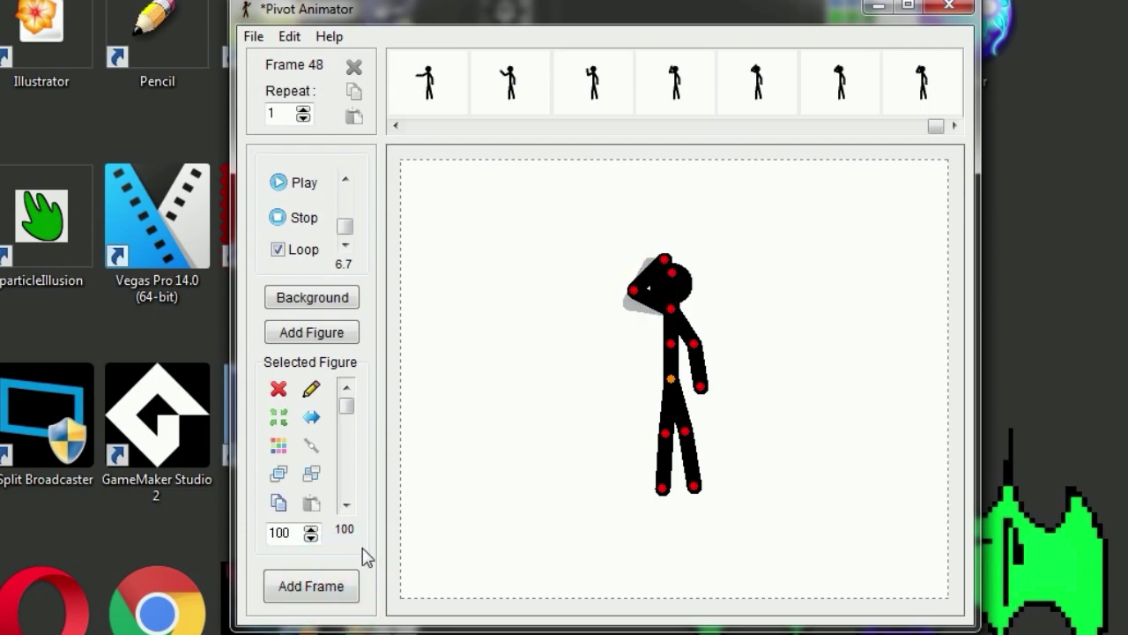
left_click(339, 592)
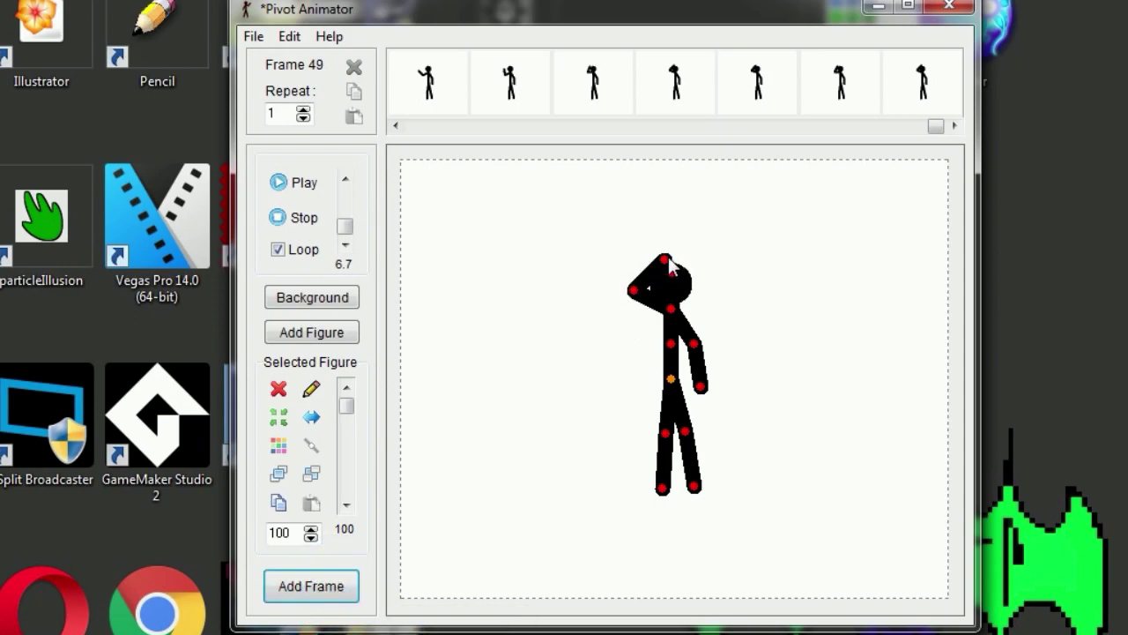
left_click_drag(669, 265, 626, 298)
Continue the head scratch by wiggling the arm over the head across several frames
left_click(345, 592)
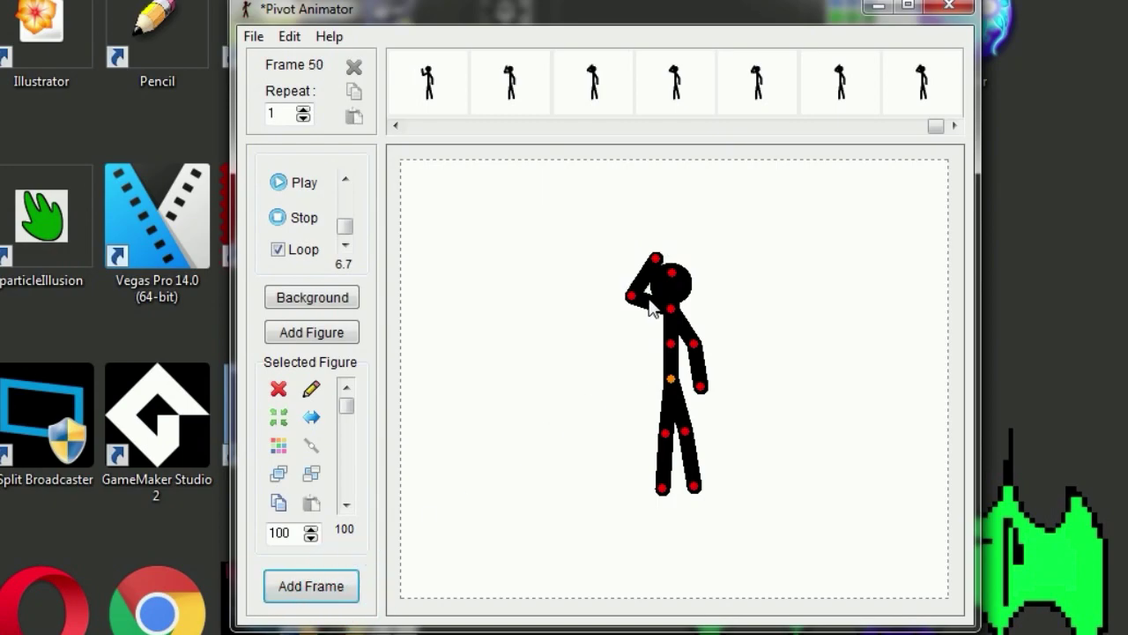
left_click_drag(633, 300, 635, 285)
left_click(348, 588)
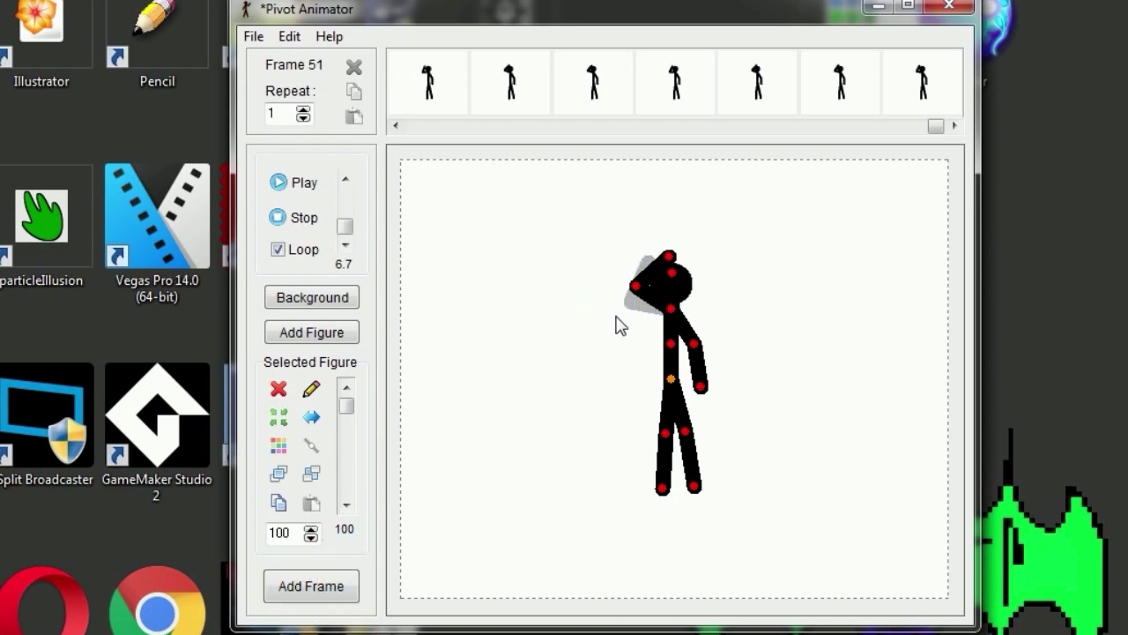
left_click(323, 585)
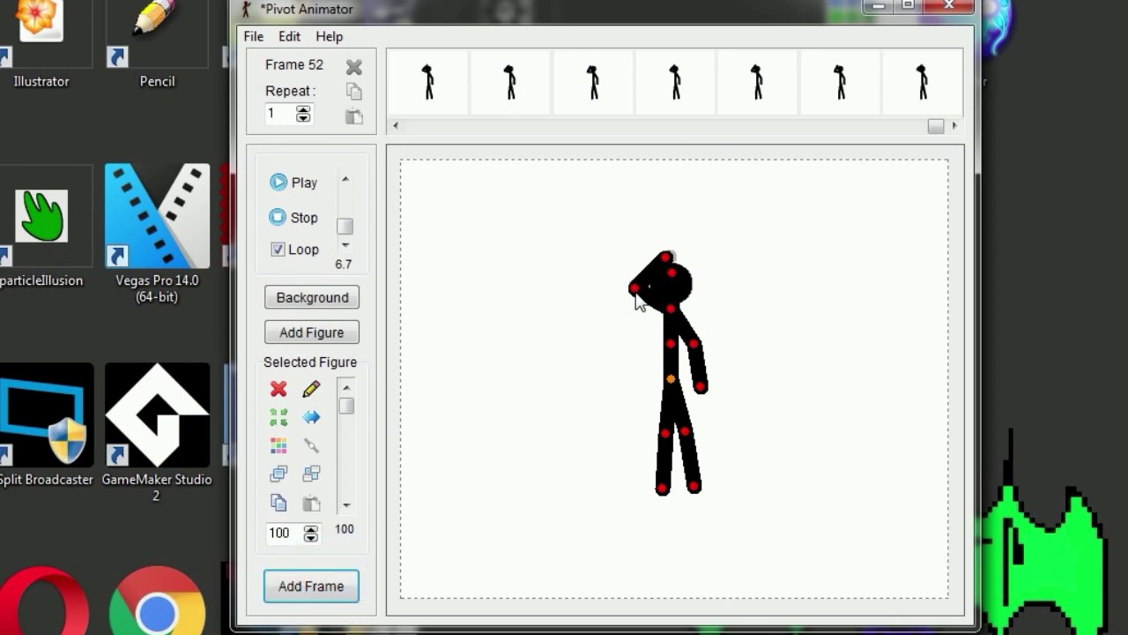
left_click_drag(637, 295, 633, 298)
left_click(340, 592)
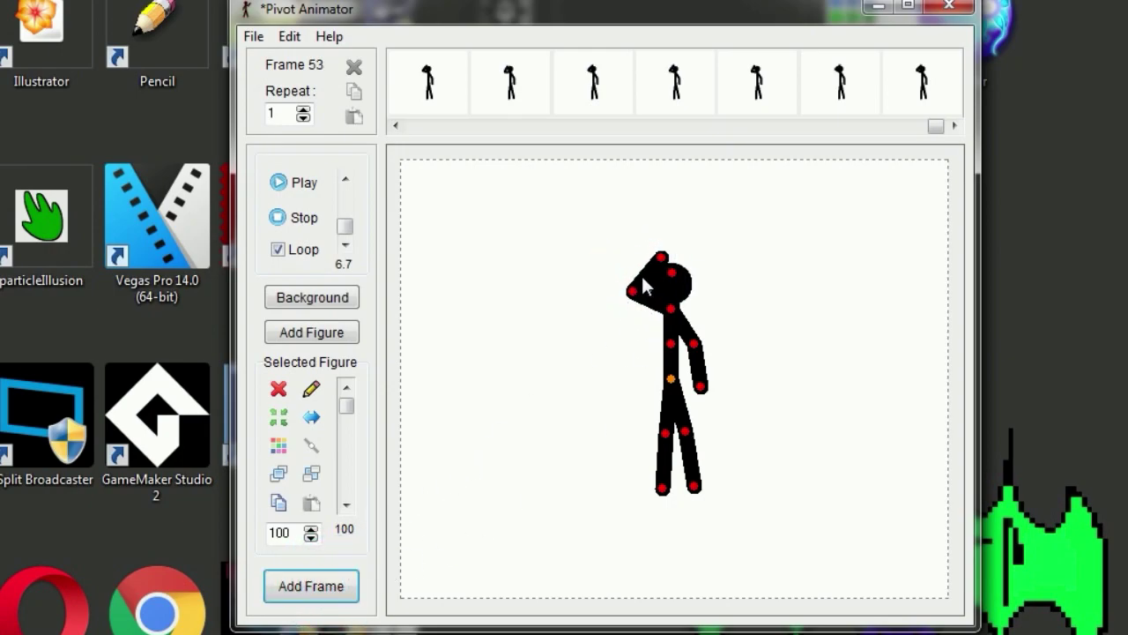
left_click_drag(633, 297, 636, 292)
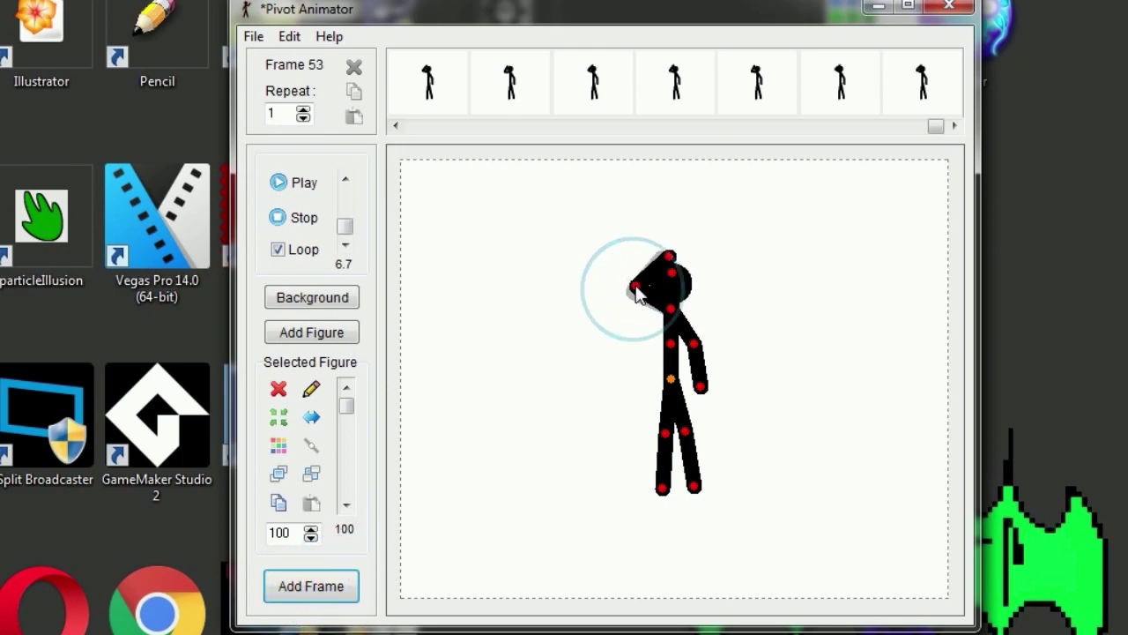
left_click(341, 587)
mouse_move(635, 291)
left_mouse_down()
mouse_move(632, 279)
mouse_move(631, 292)
left_mouse_up()
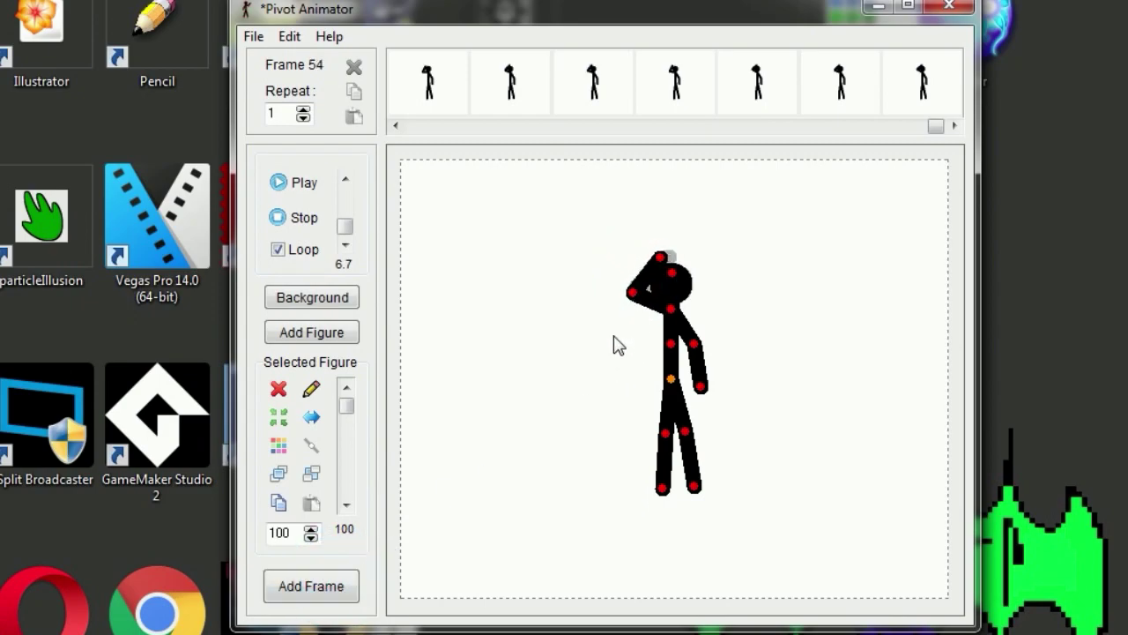
left_click(351, 598)
left_click(342, 597)
left_click(344, 591)
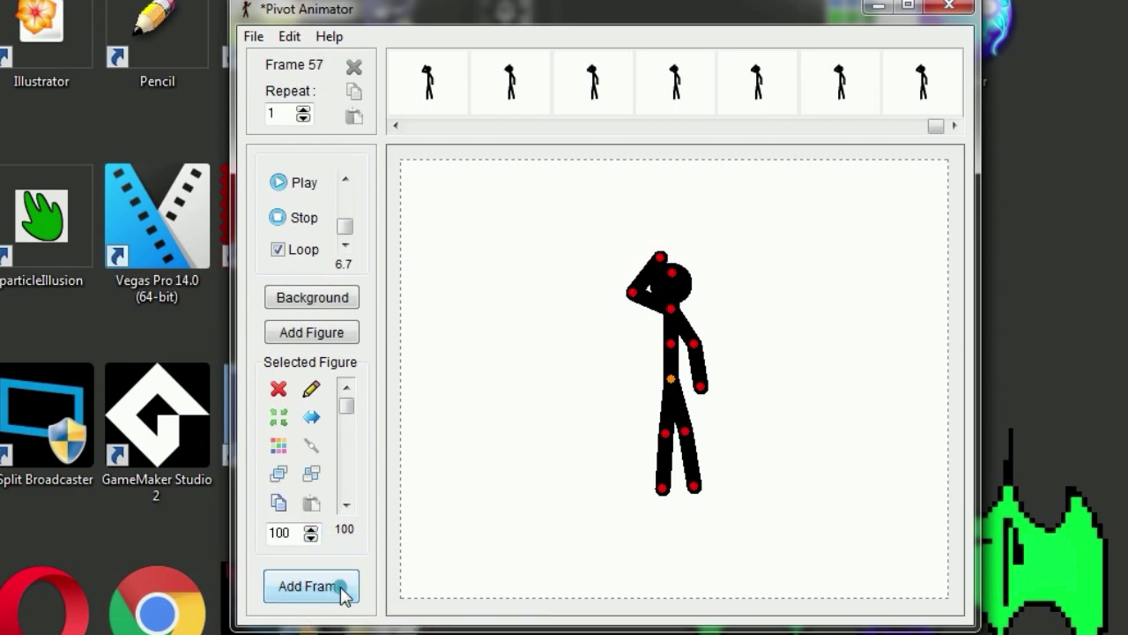
left_click(345, 594)
left_click(345, 595)
Lower the arm from above the head, out to the left, and down to the side
left_click_drag(631, 298, 637, 315)
left_click(343, 596)
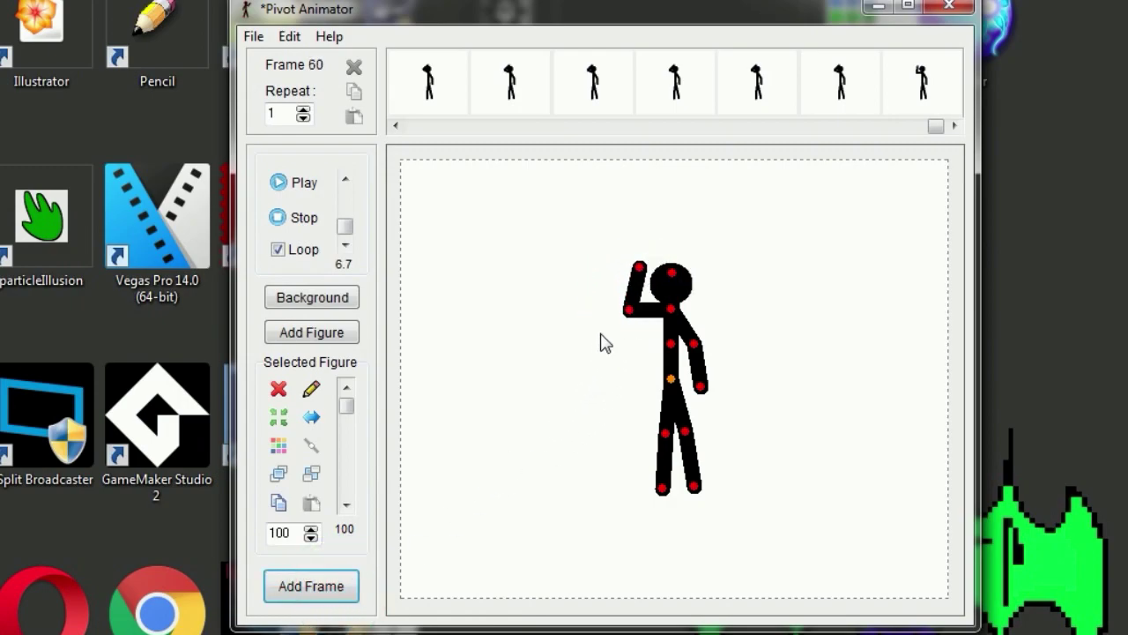
left_click_drag(631, 319, 597, 336)
left_click(343, 589)
left_click(319, 587)
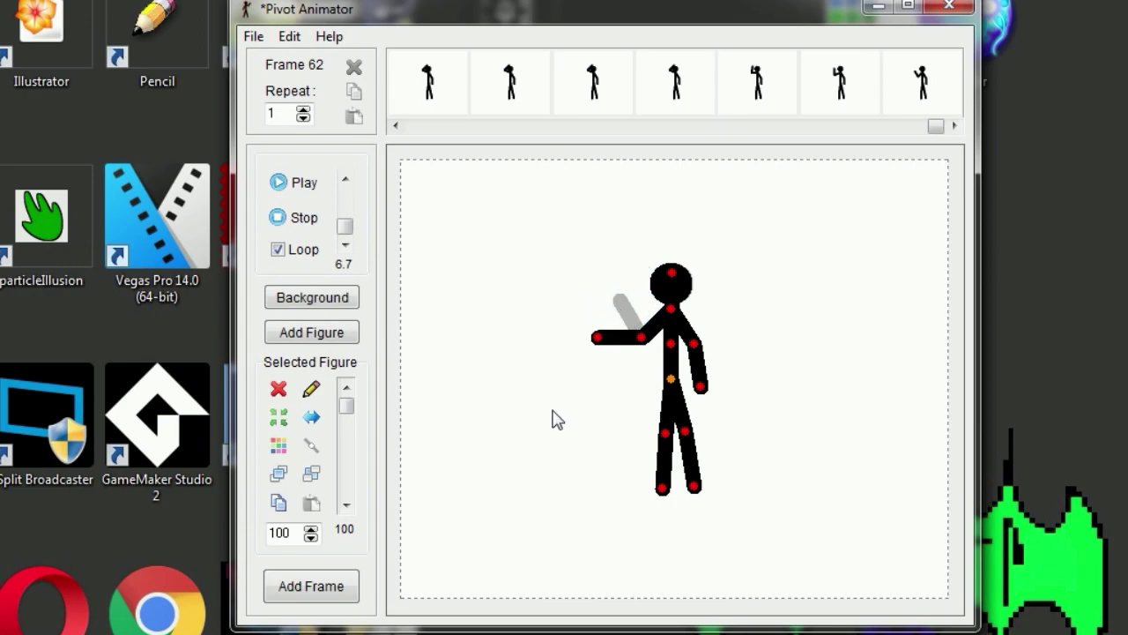
left_click(355, 589)
left_click_drag(597, 344, 646, 385)
left_click(339, 595)
left_click(312, 586)
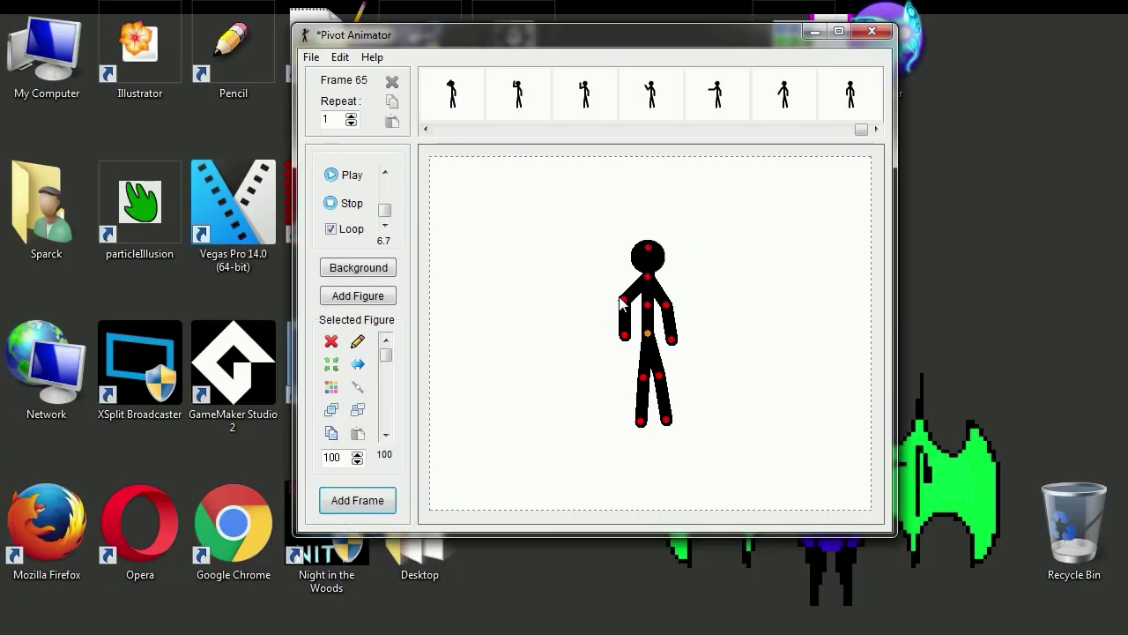
Relax the elbow, hold the final standing pose through Frame 74, and adjust playback speed
left_click_drag(627, 306, 628, 305)
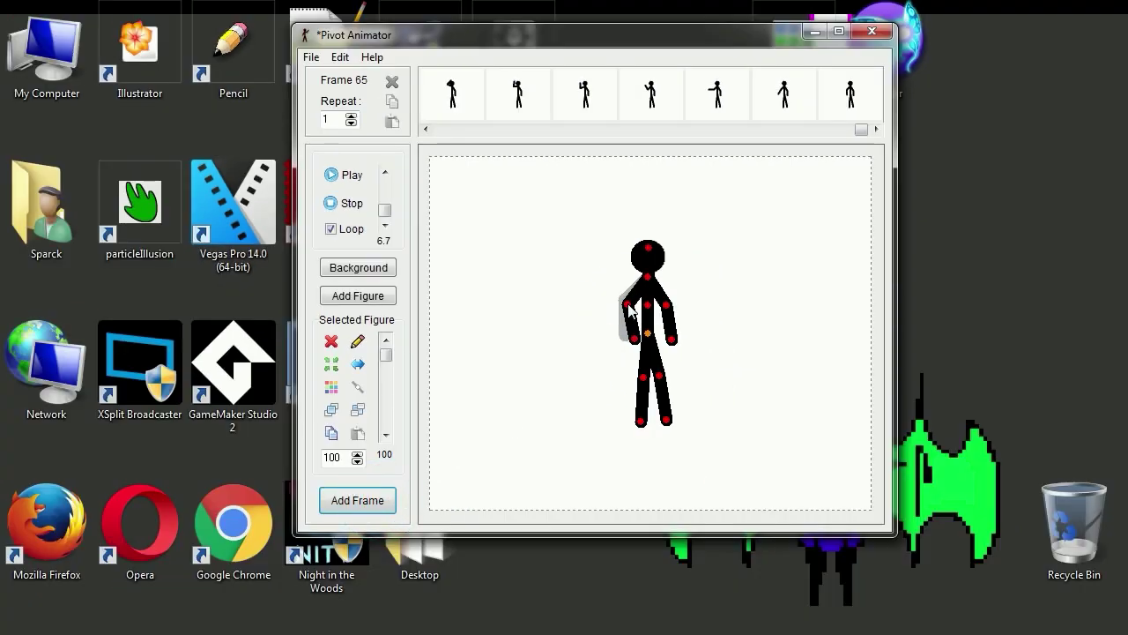
left_click(379, 501)
left_click(385, 511)
left_click(384, 508)
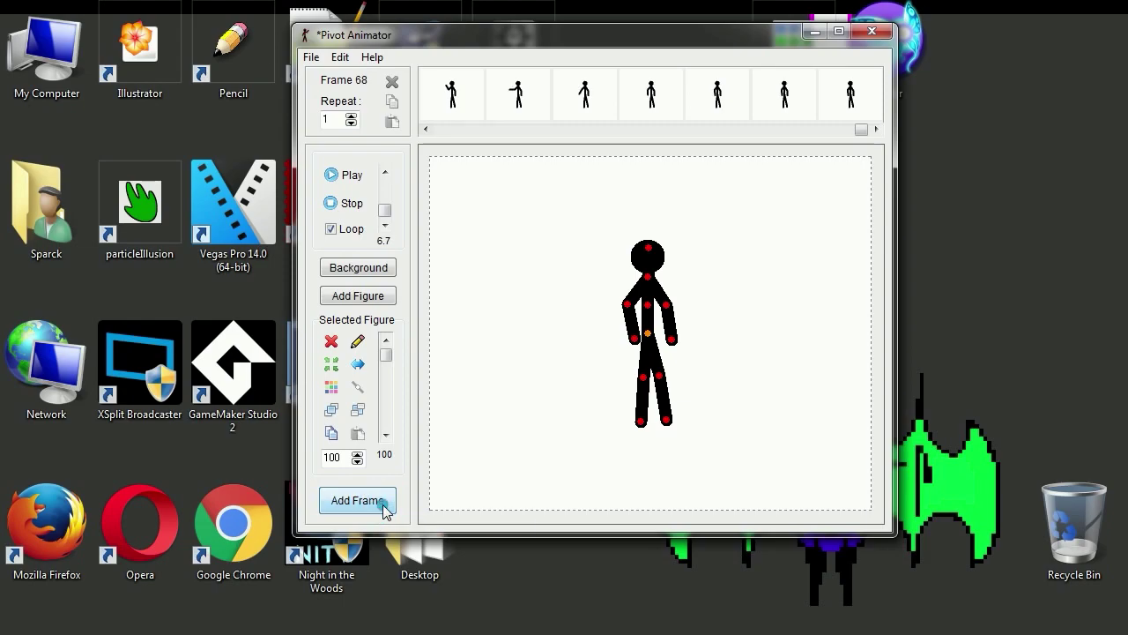
left_click(385, 508)
left_click(385, 508)
left_click(386, 508)
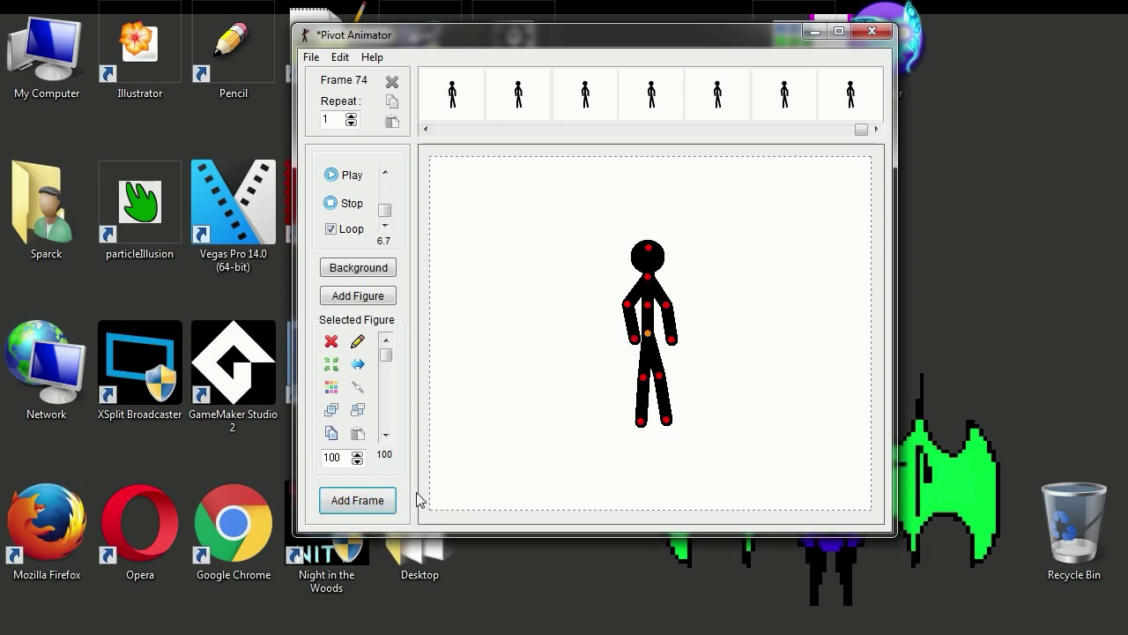
left_click_drag(384, 210, 382, 253)
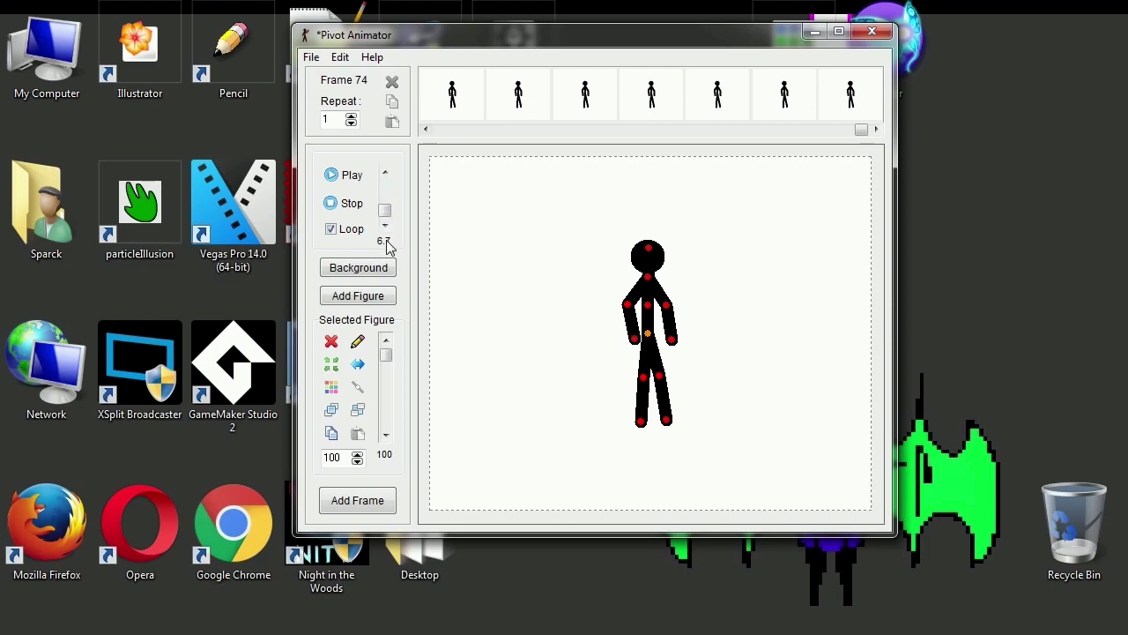
Play back the 74-frame animation twice at increased speed, stop it, and open the File menu
left_click(348, 181)
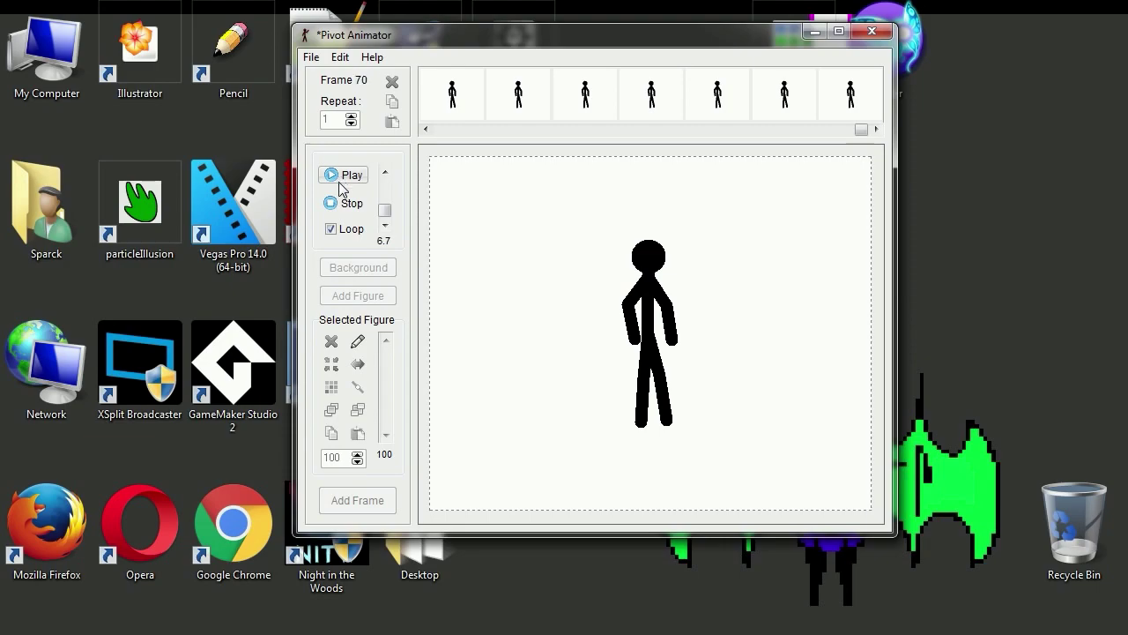
left_click(385, 174)
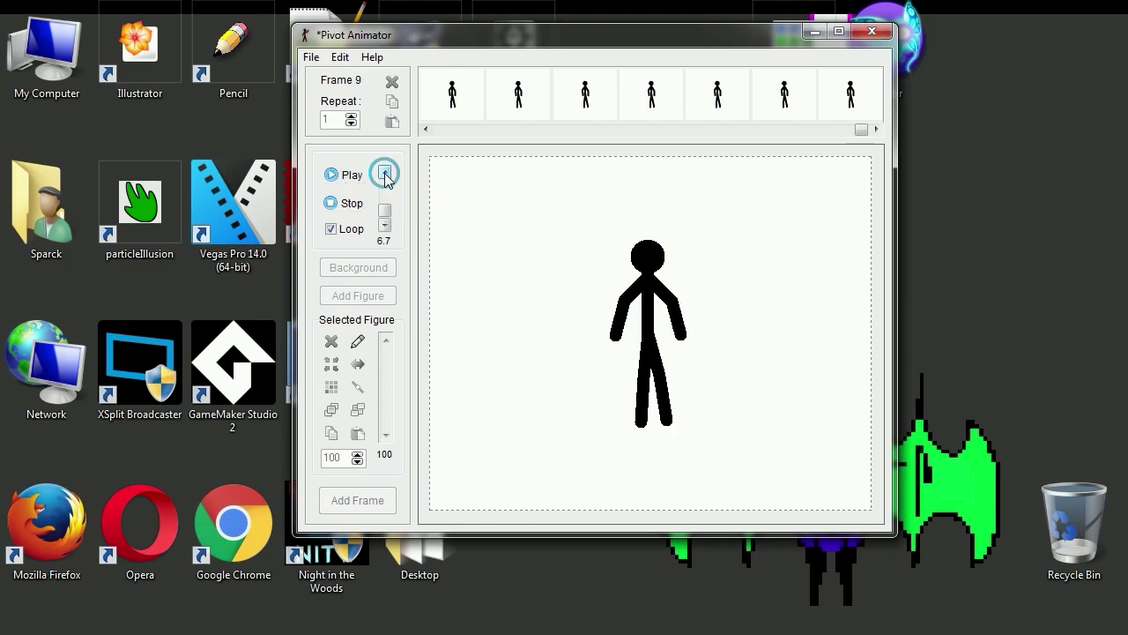
left_click(365, 206)
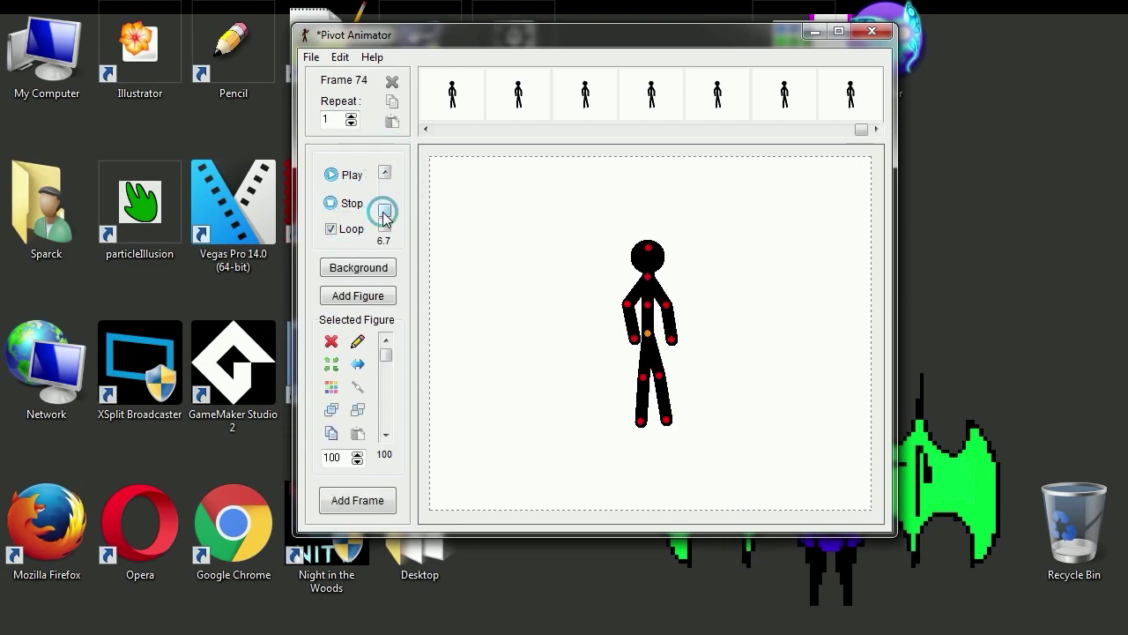
left_click_drag(384, 217, 384, 215)
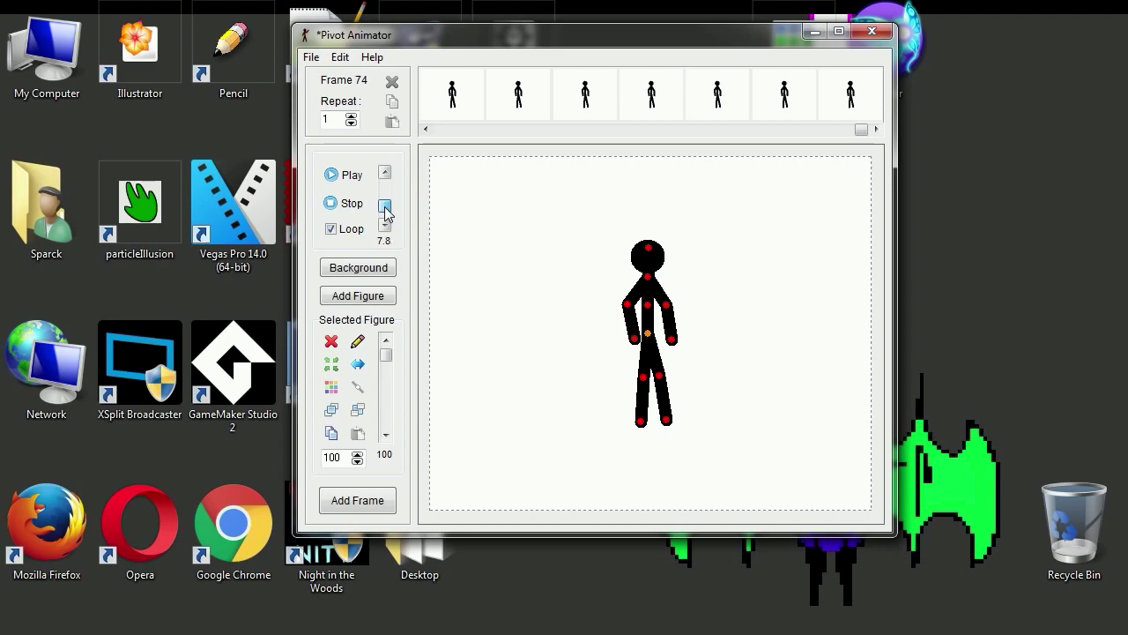
left_click(340, 172)
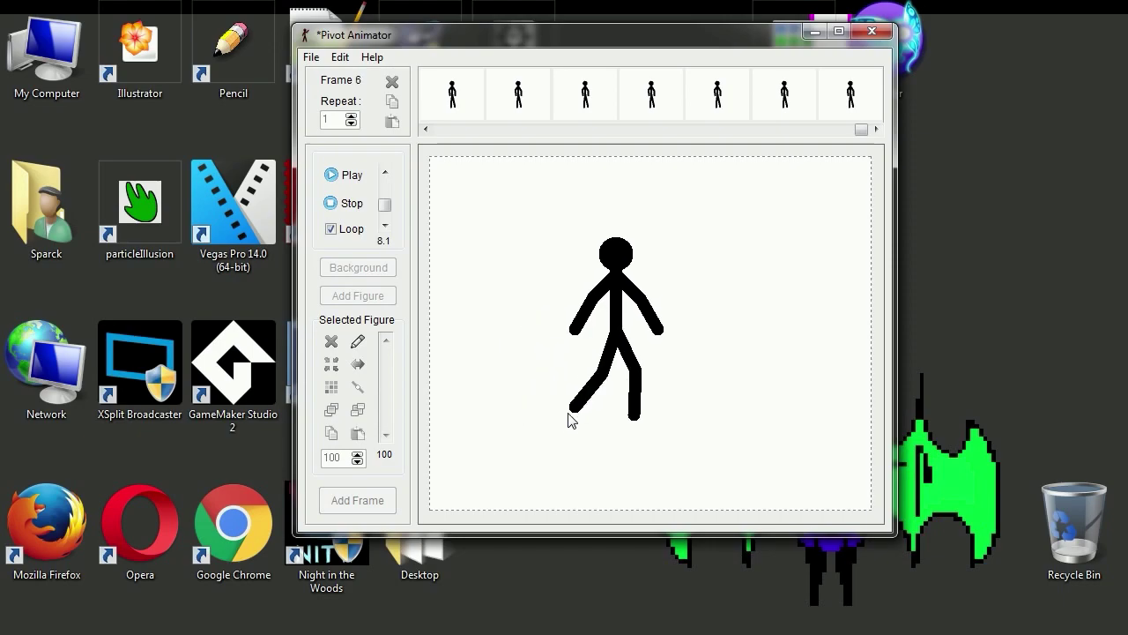
left_click(354, 204)
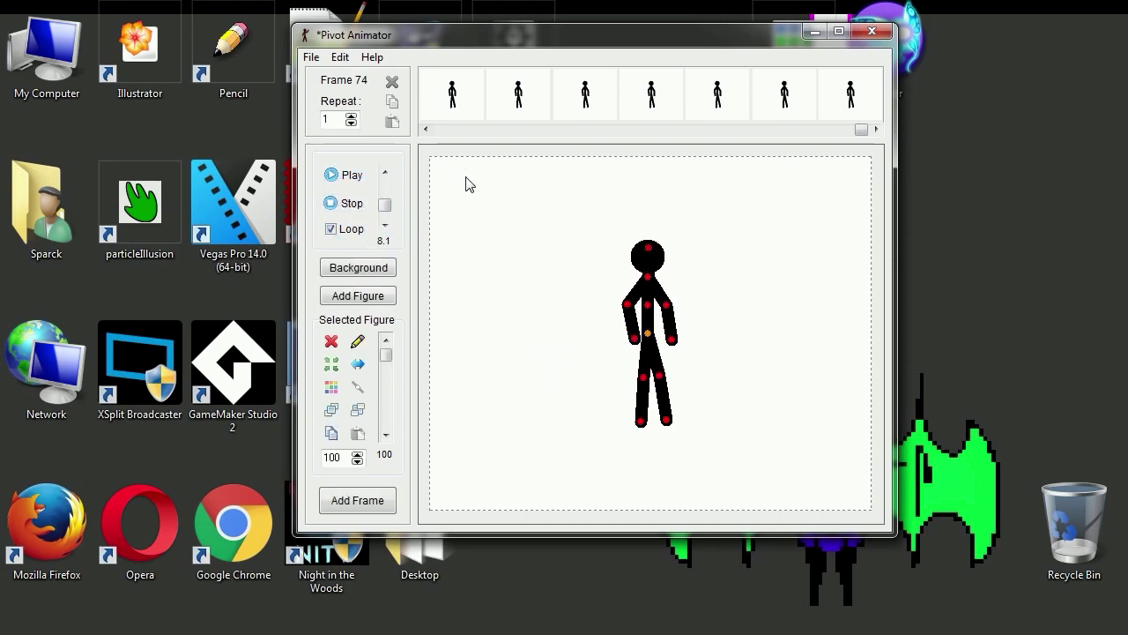
left_click(311, 58)
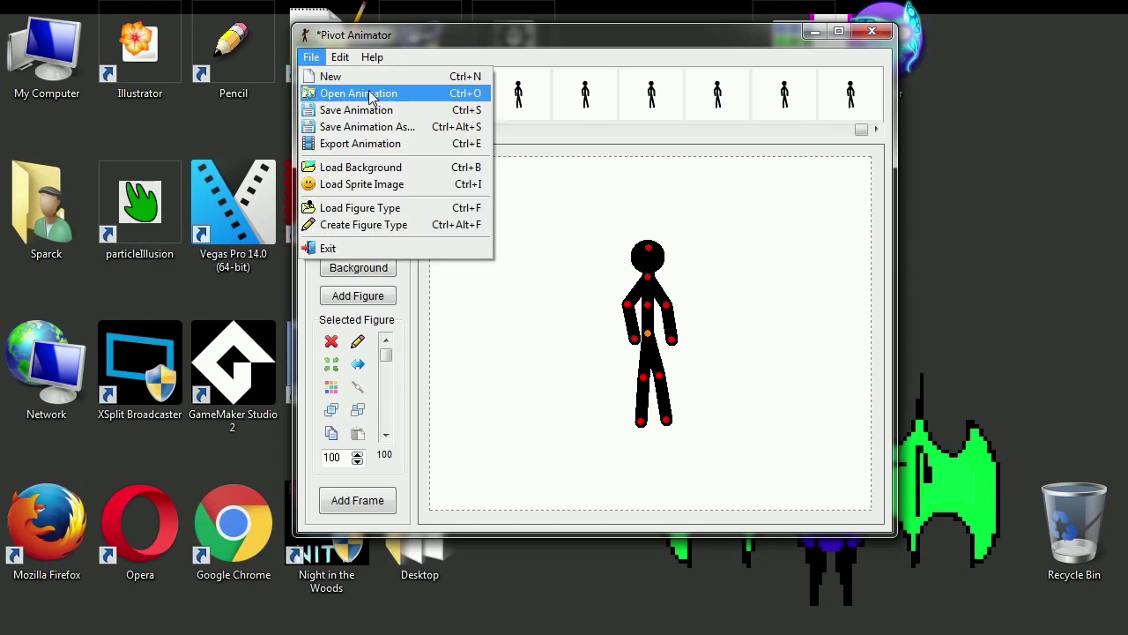
Export the animation as 'my first animation.gif', keeping Resize 100% and Super Sample 2
left_click(401, 146)
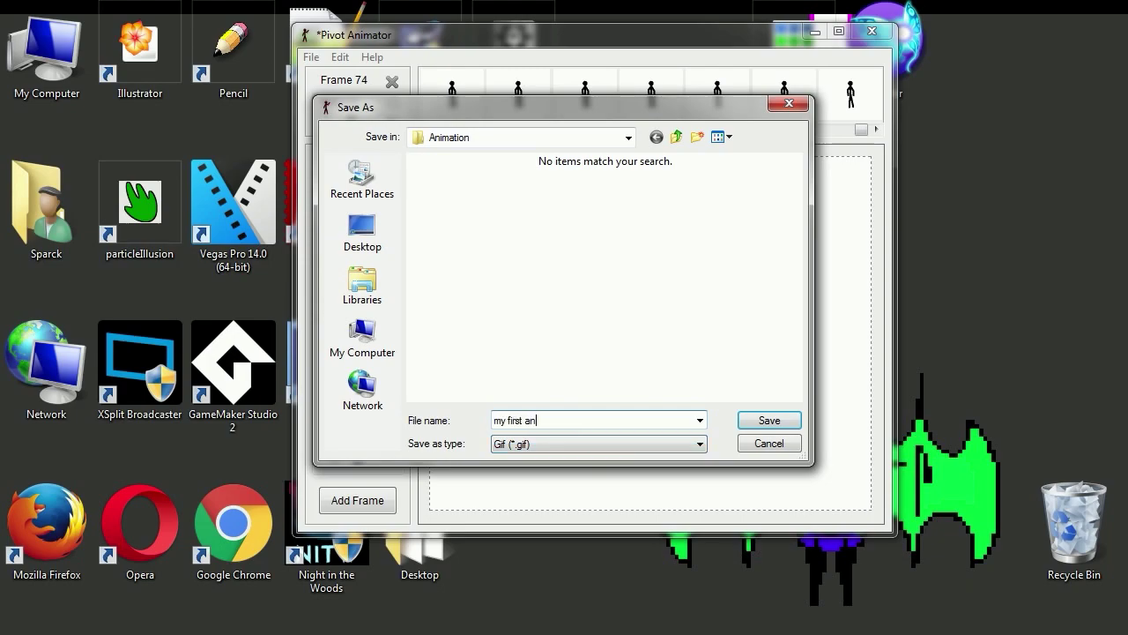
key("Return")
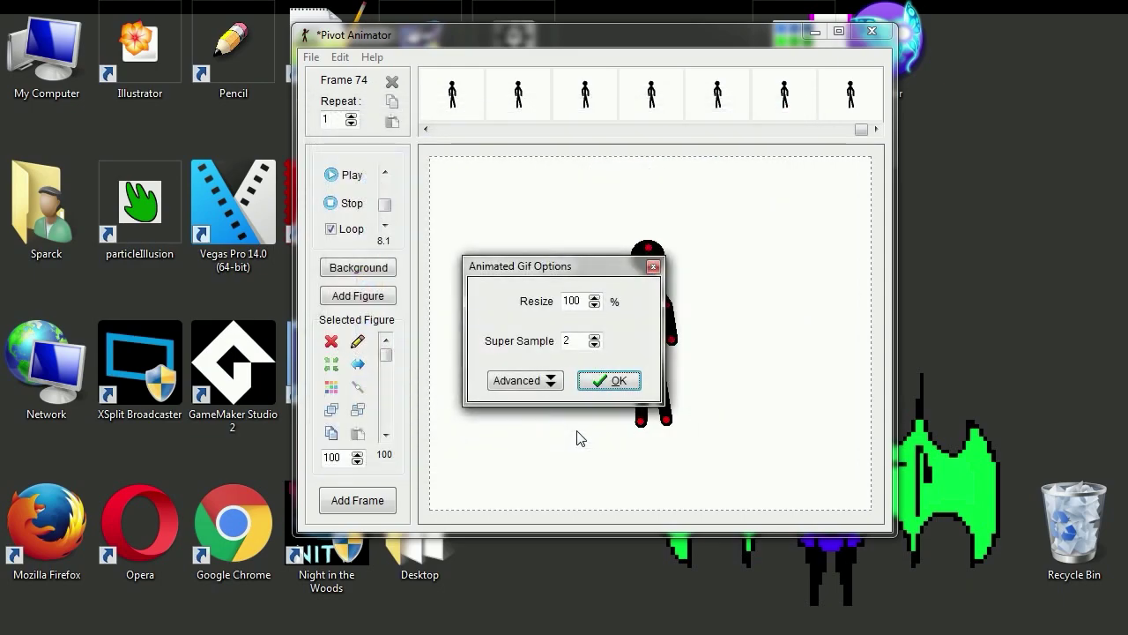
left_click(530, 381)
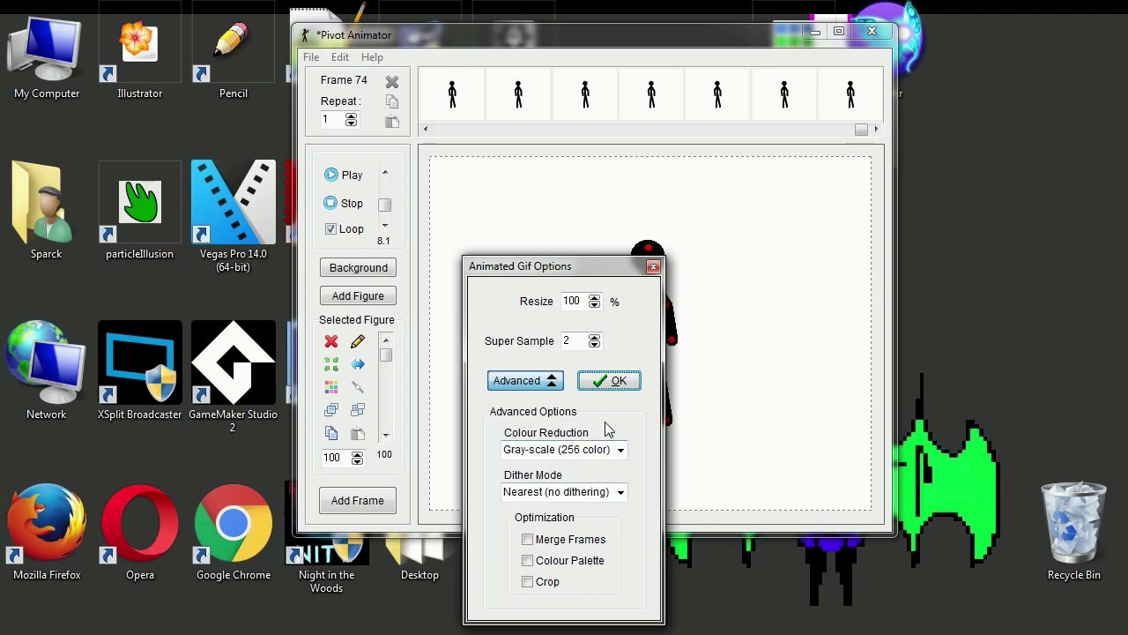
left_click_drag(586, 271, 561, 227)
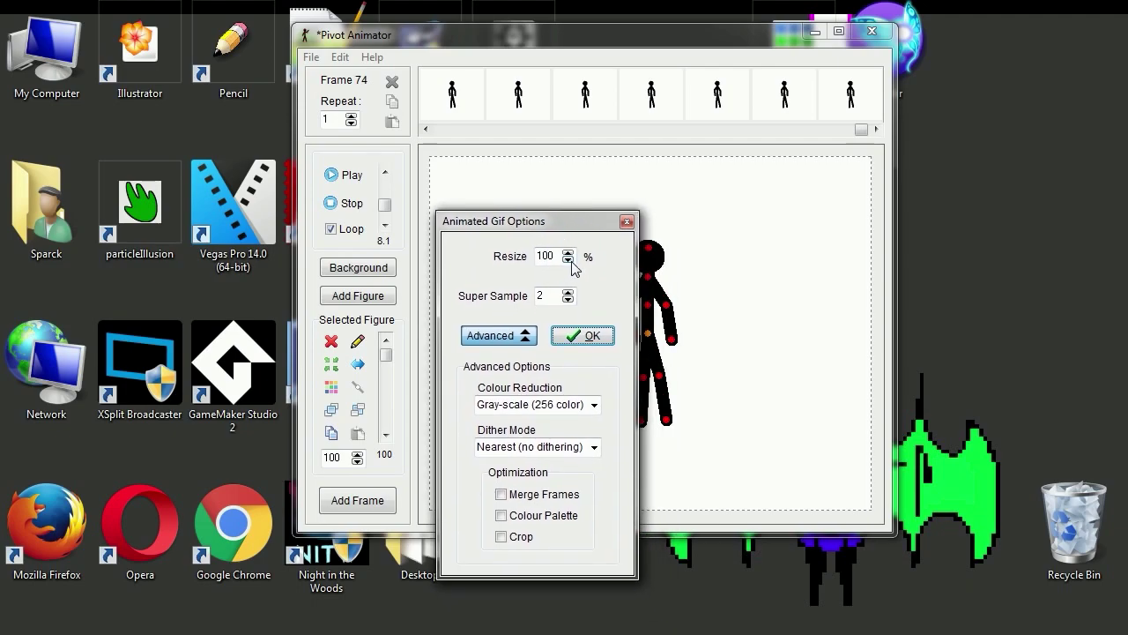
left_click(578, 335)
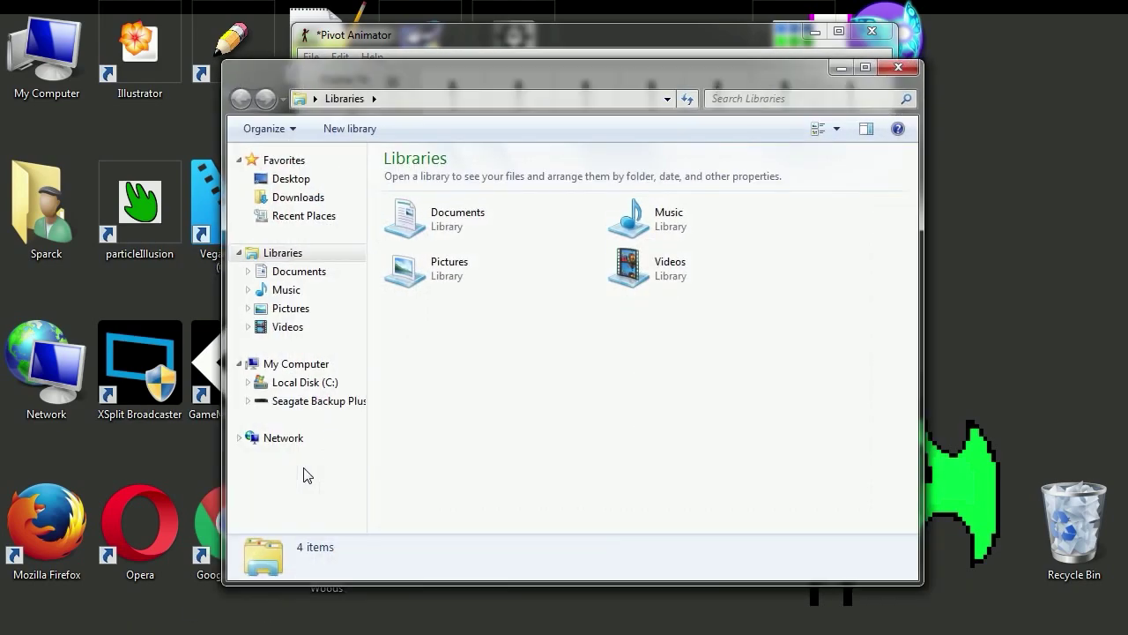
Open my first animation.gif from Pictures > Animation and decline the default-browser prompt
left_click(302, 317)
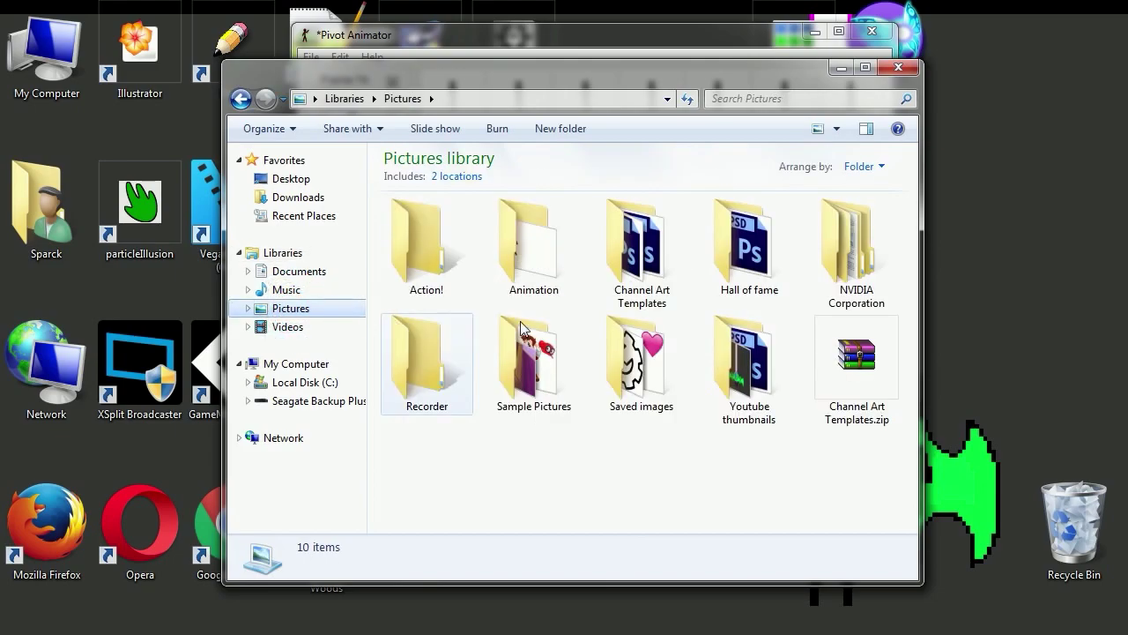
double_click(545, 265)
double_click(445, 251)
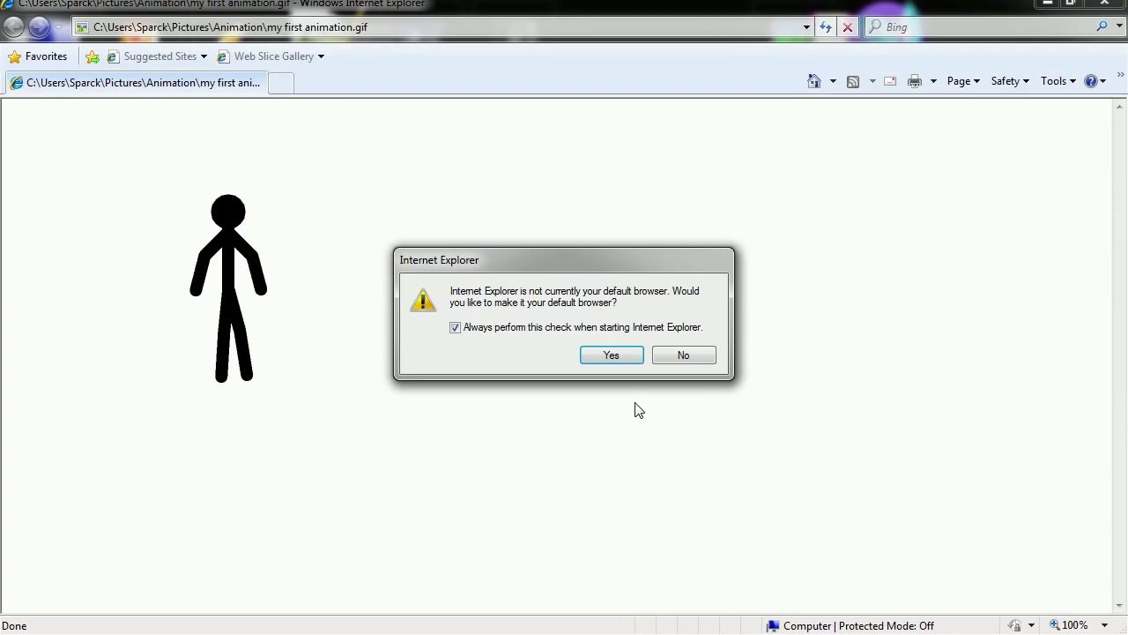
left_click(674, 355)
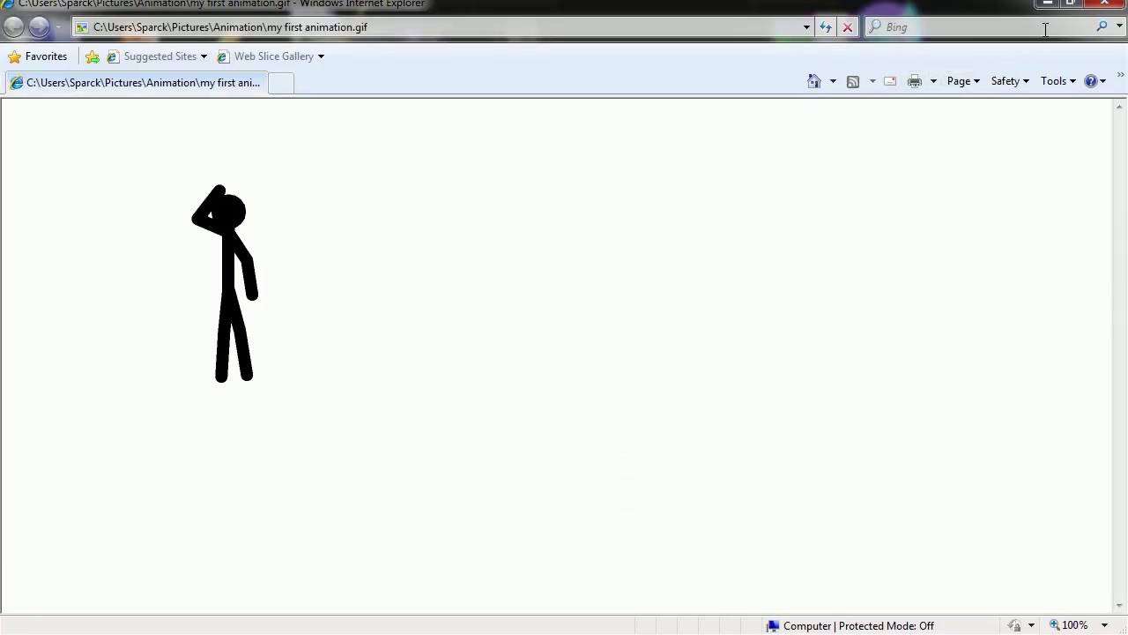
Close Internet Explorer after watching the stick-figure GIF play
left_click(1105, 3)
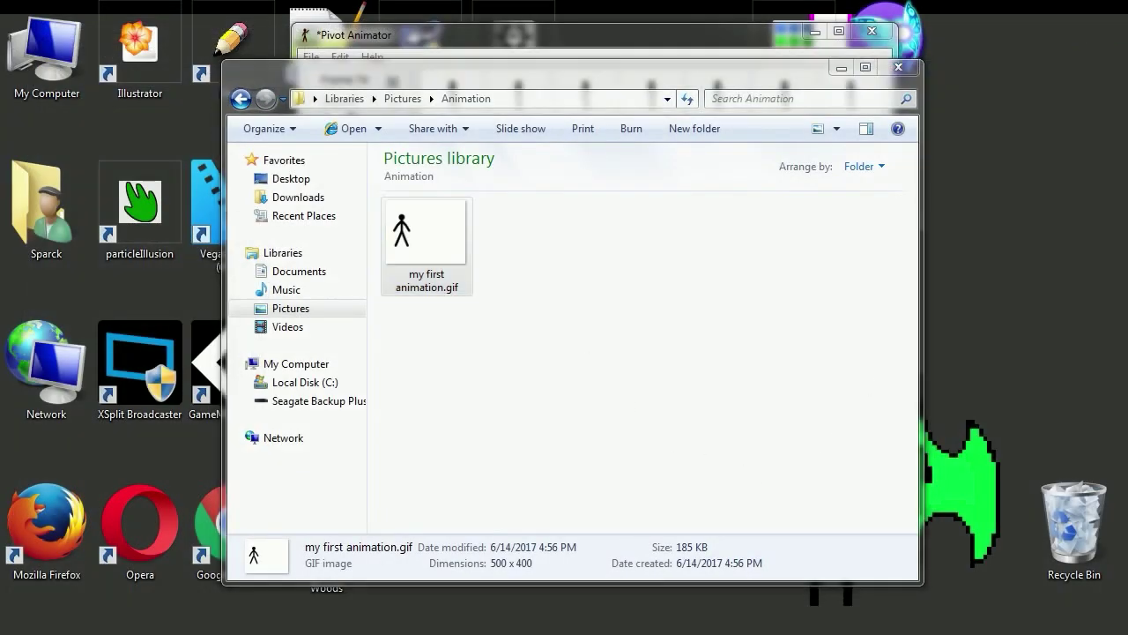
Back in Pivot Animator, browse the Export Animation file types, then cancel without saving
key("alt+Tab")
left_click(311, 56)
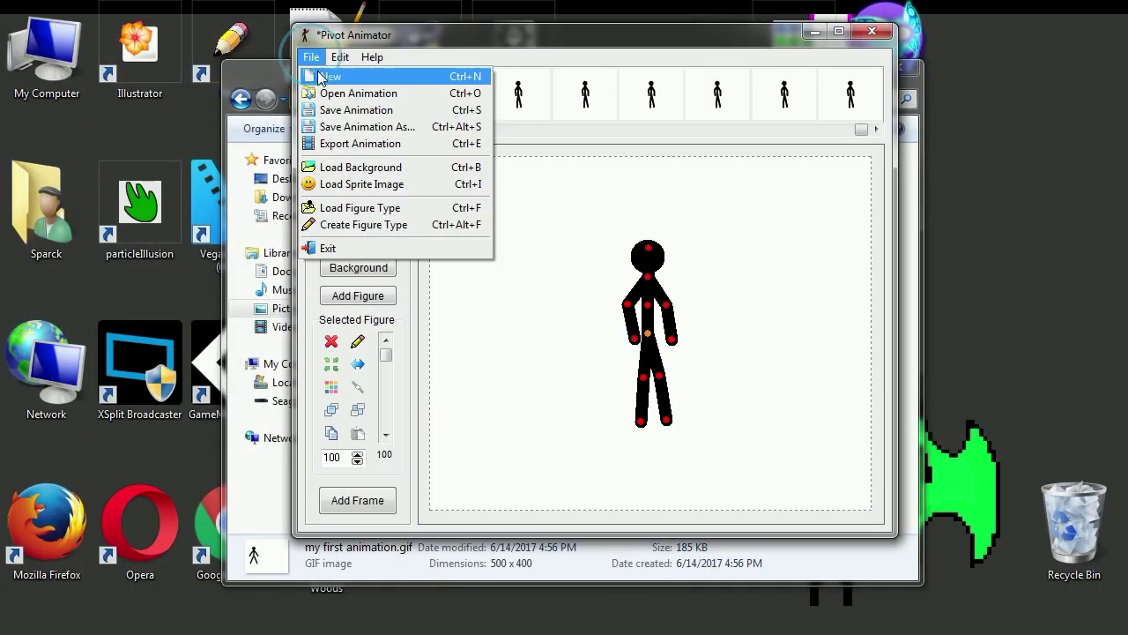
left_click(370, 144)
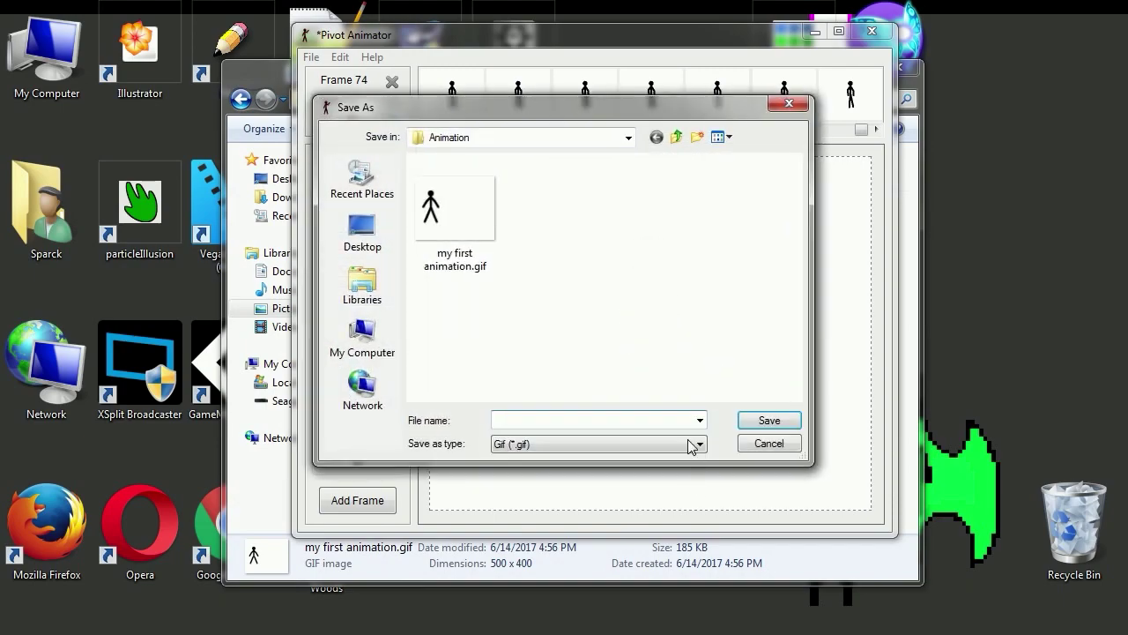
left_click(690, 447)
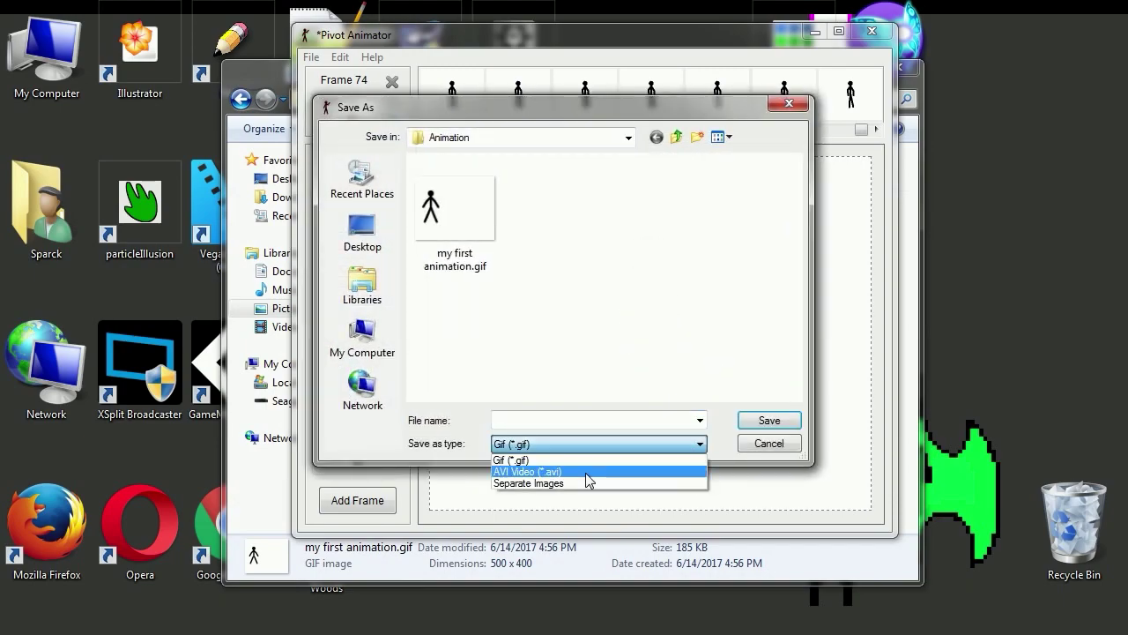
left_click(596, 267)
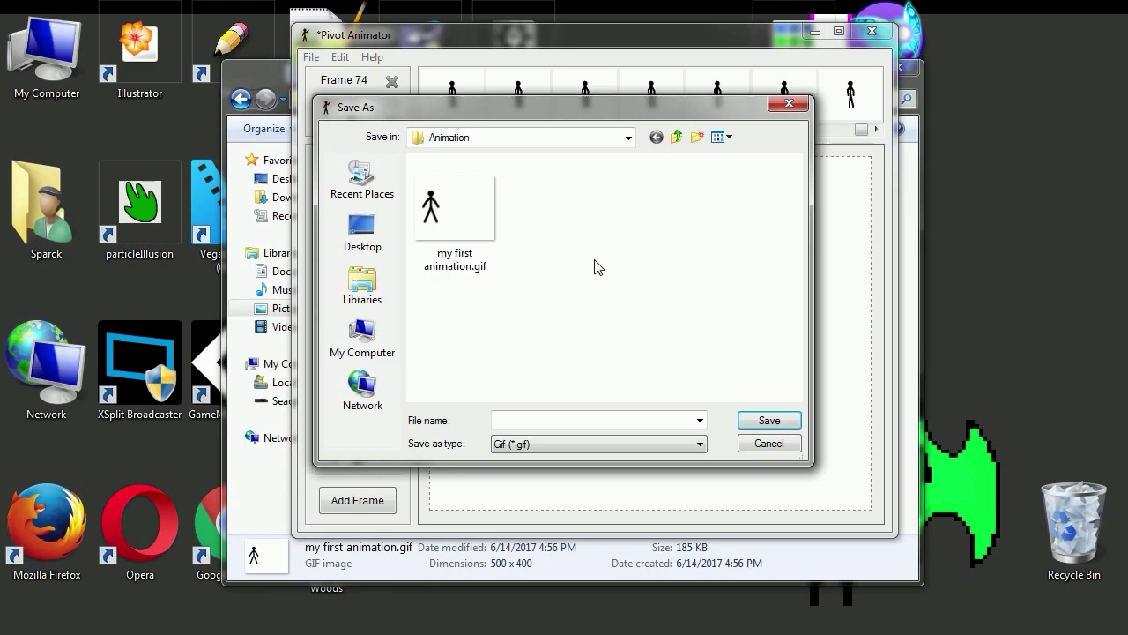
left_click(763, 444)
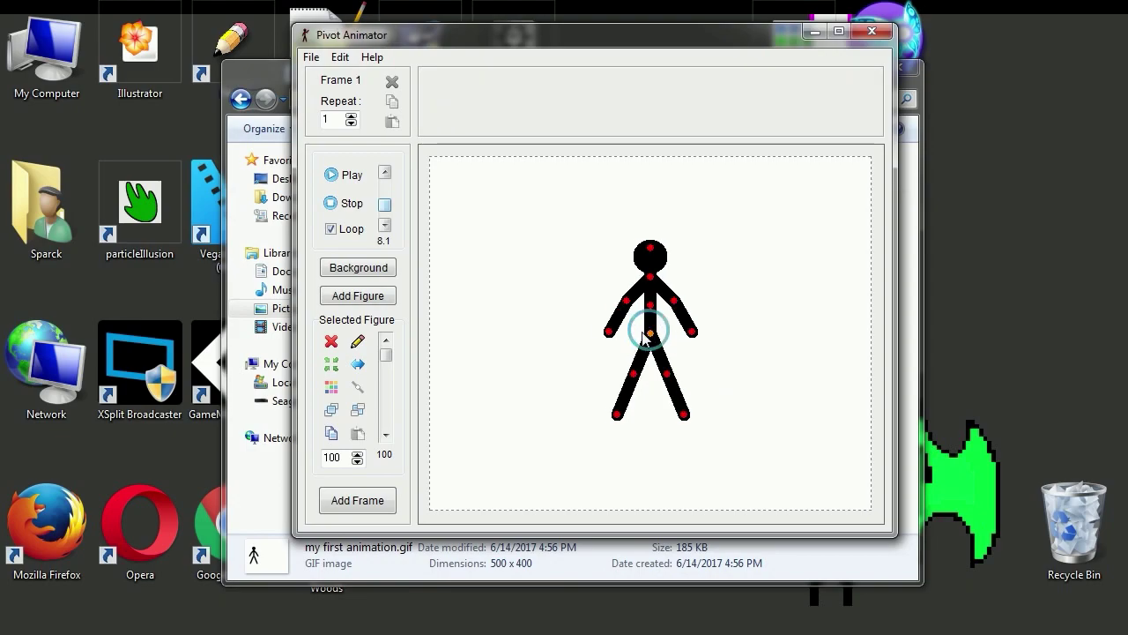
Place three stick figures side by side and store the starting pose as two frames
left_click_drag(648, 337, 561, 338)
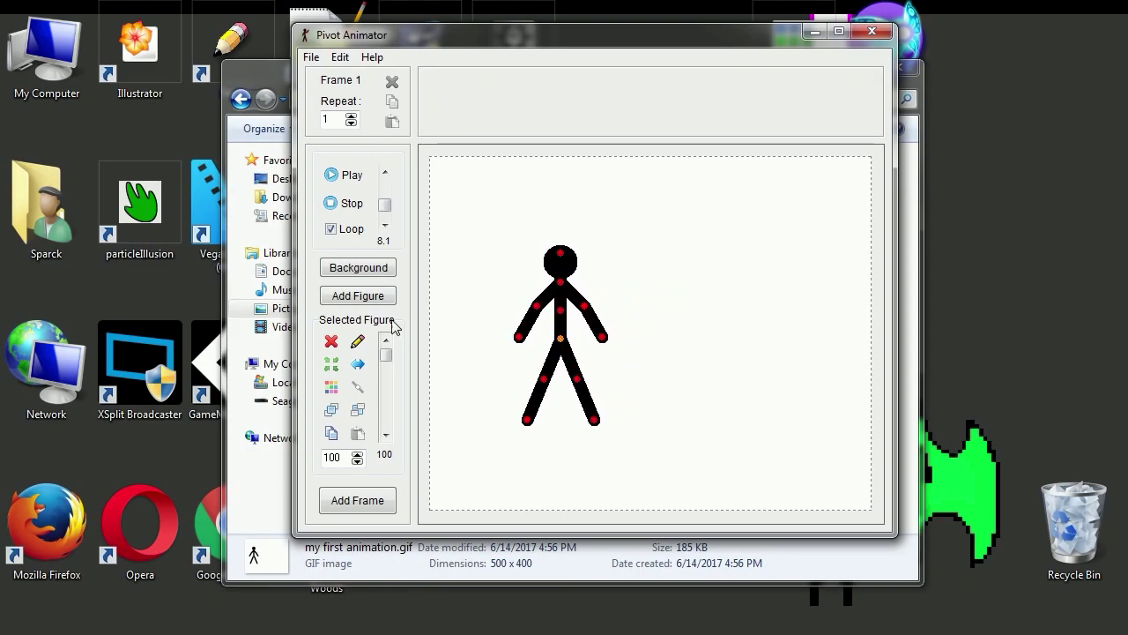
left_click(367, 300)
left_click_drag(651, 336, 781, 337)
left_click(377, 296)
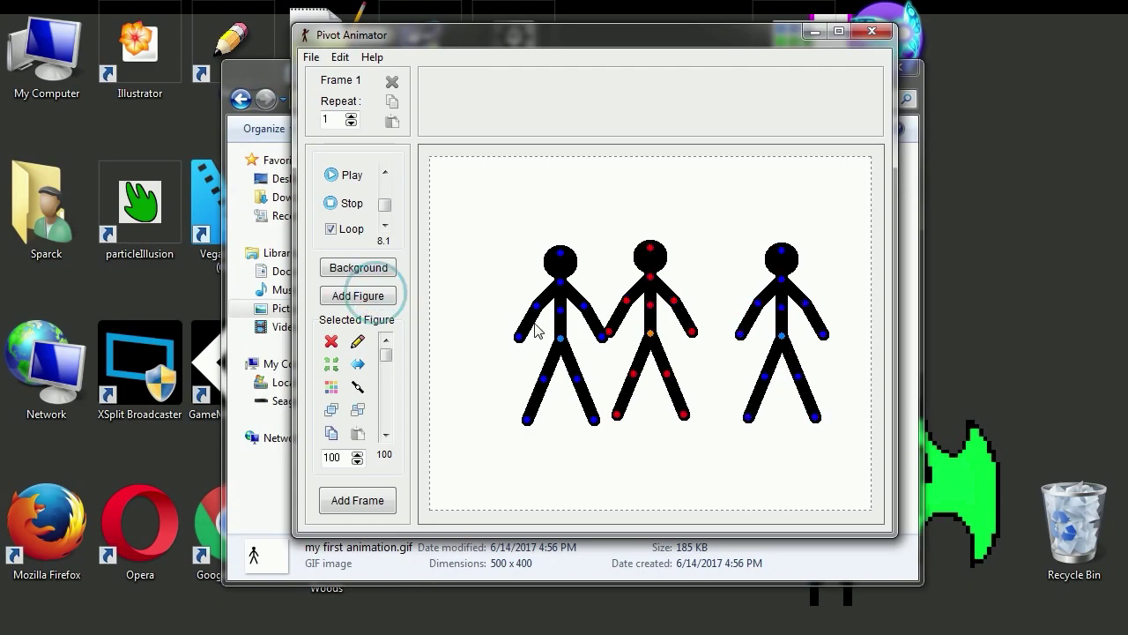
left_click_drag(651, 336, 682, 337)
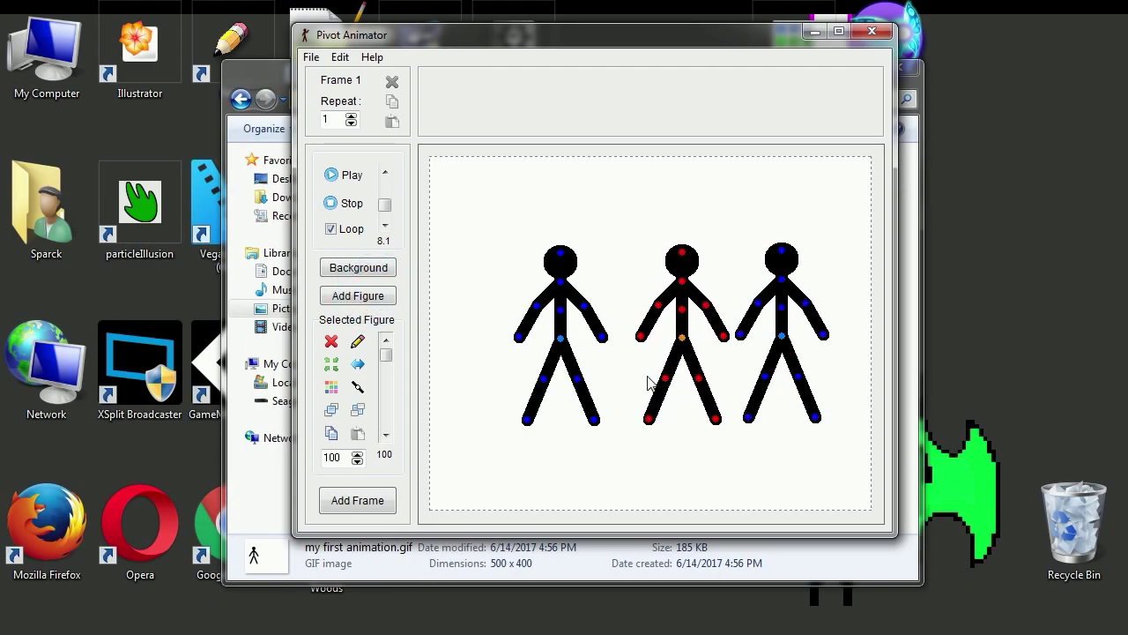
left_click(357, 501)
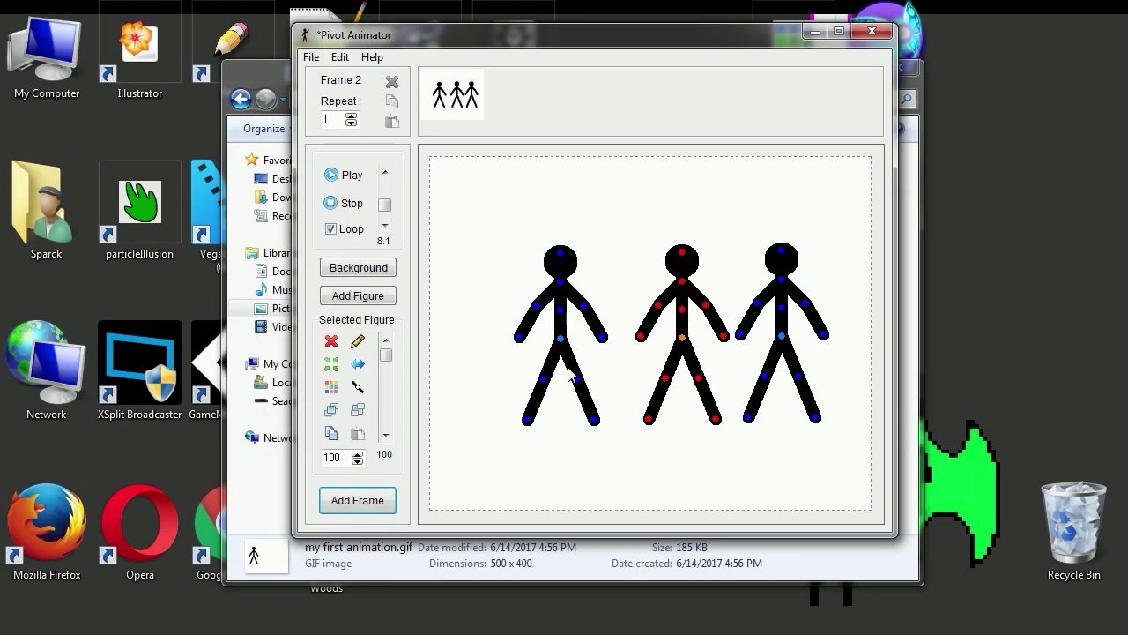
left_click(388, 496)
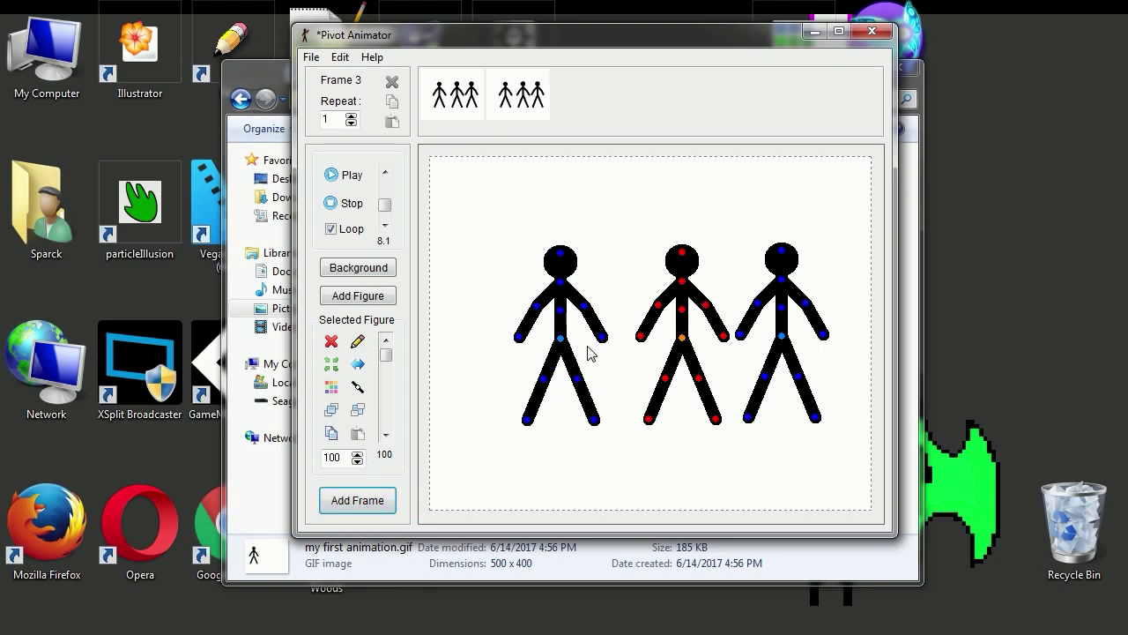
Raise the middle and right figures' arms toward each other and add the frame
left_click(560, 338)
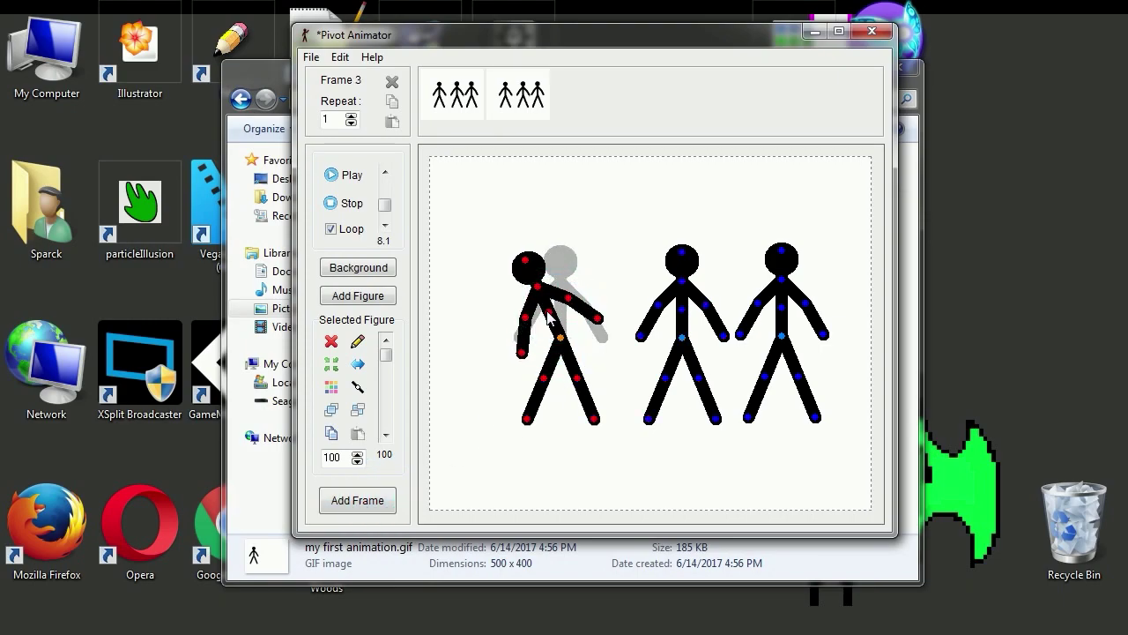
left_click(705, 306)
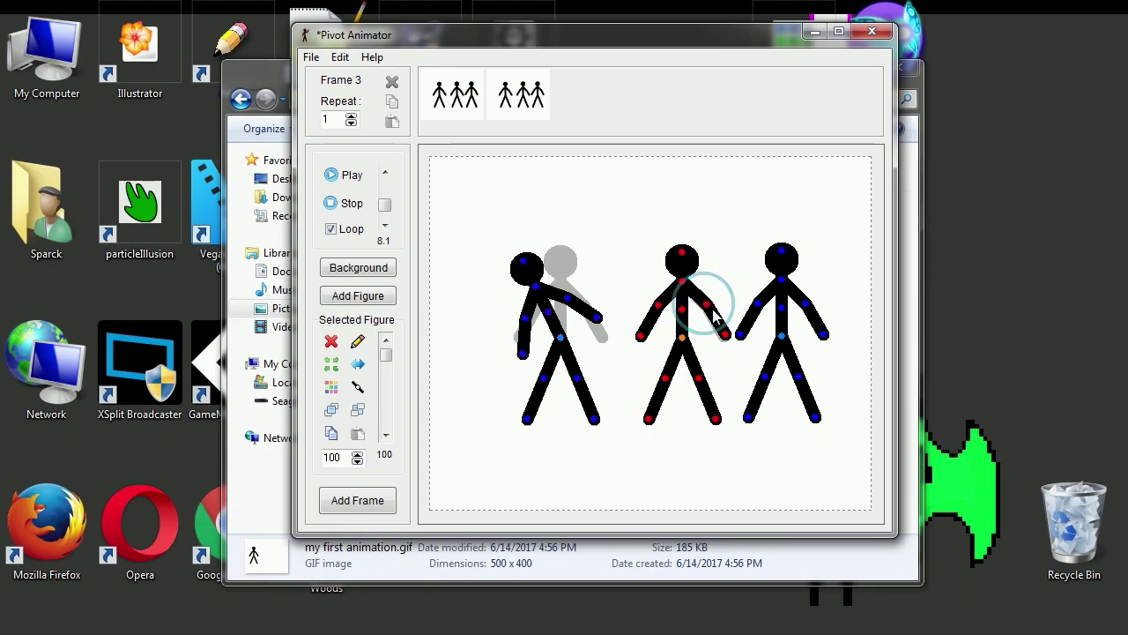
left_click_drag(713, 310, 750, 291)
left_click_drag(809, 313, 839, 315)
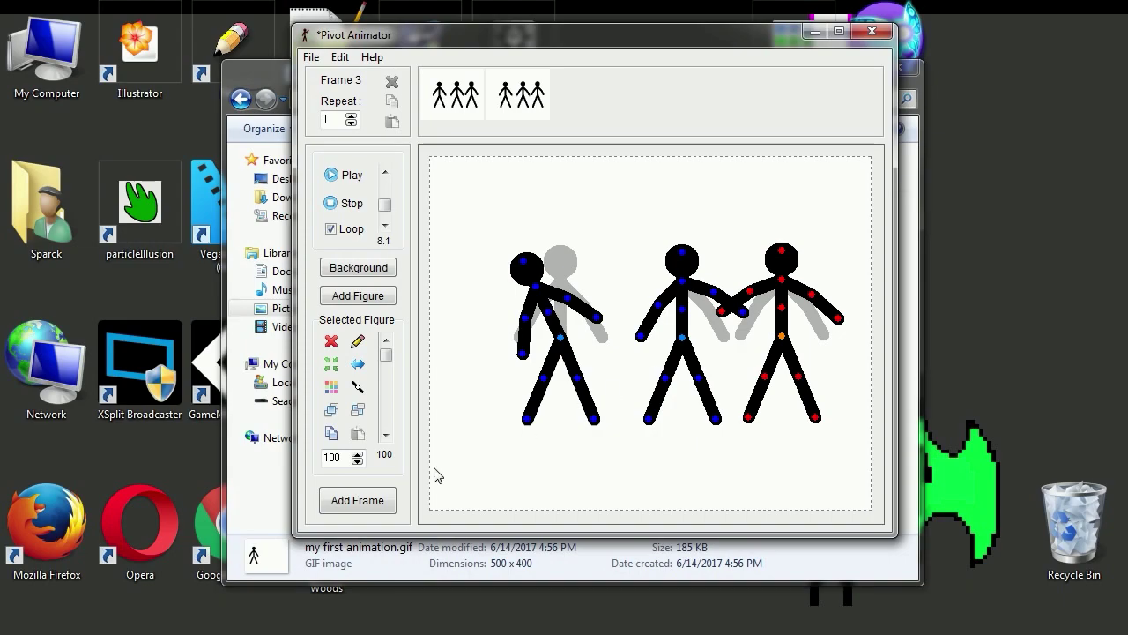
left_click(378, 499)
Tilt the three figures' torsos into leaning poses, adding a frame after each pose
left_click_drag(545, 316, 561, 309)
left_click_drag(683, 311, 678, 319)
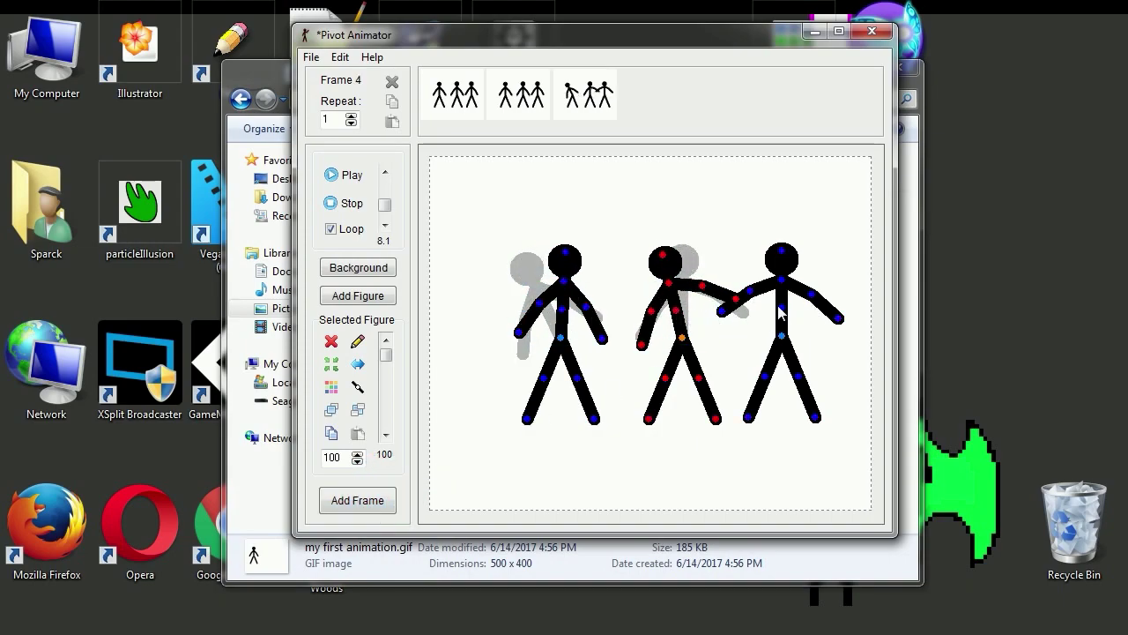
left_click_drag(779, 310, 799, 309)
left_click(394, 504)
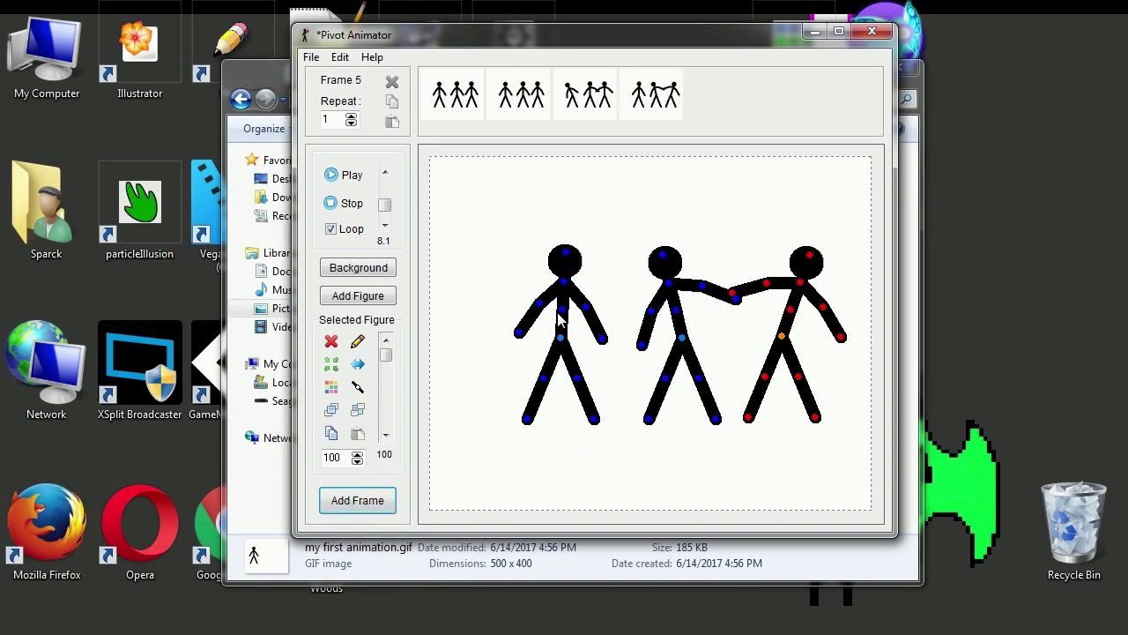
left_click_drag(565, 314, 551, 310)
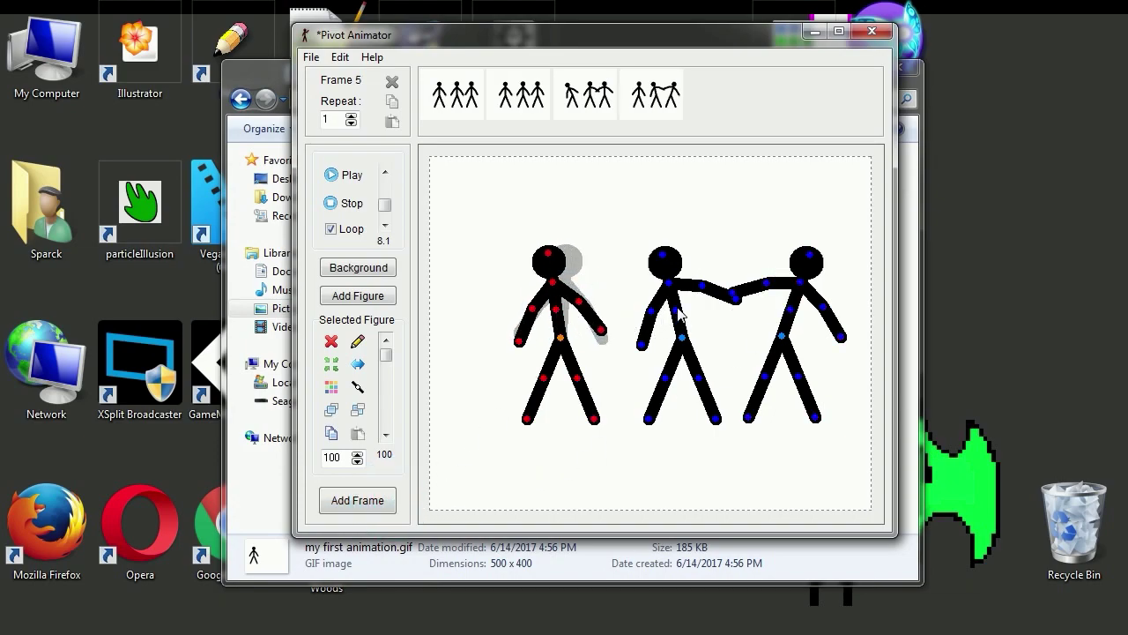
left_click_drag(678, 314, 686, 316)
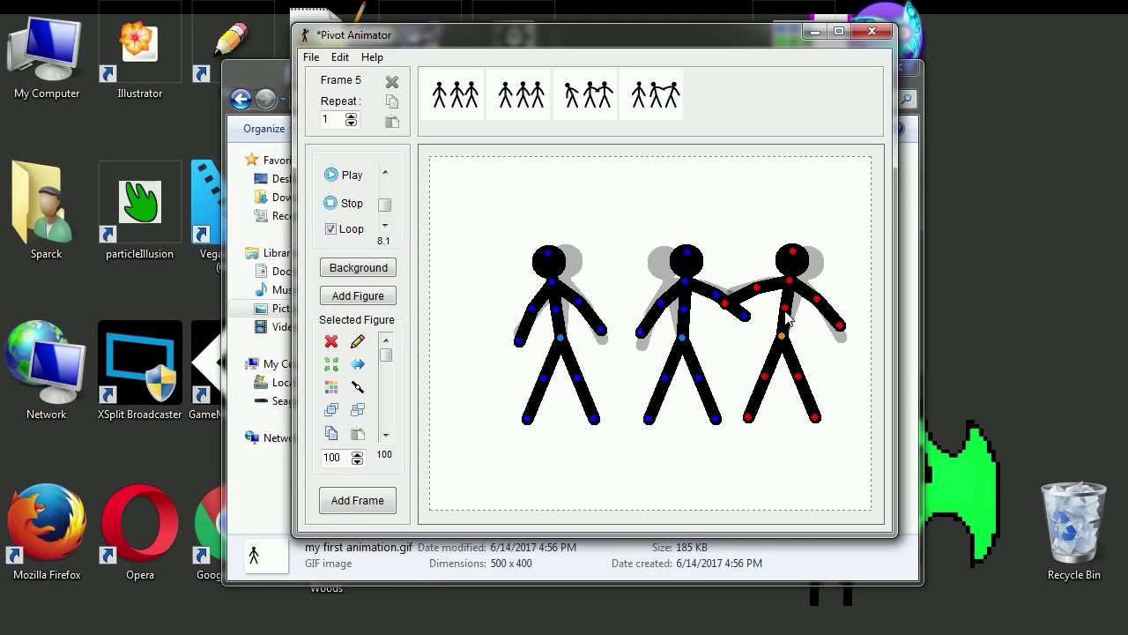
left_click(369, 492)
Play back the three-figure animation
left_click(349, 174)
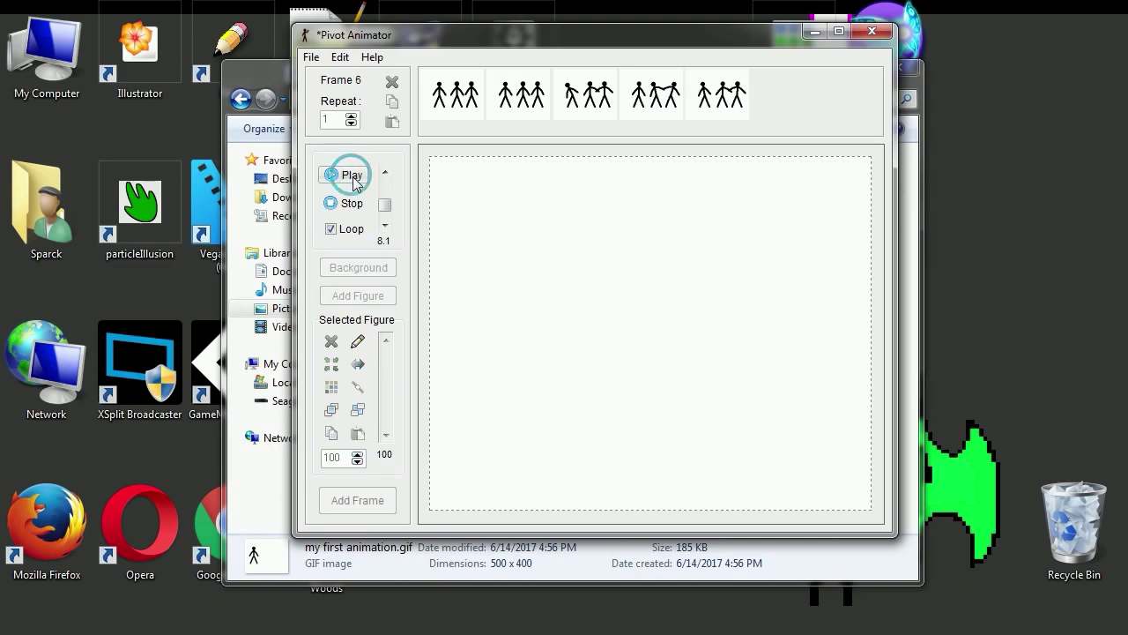